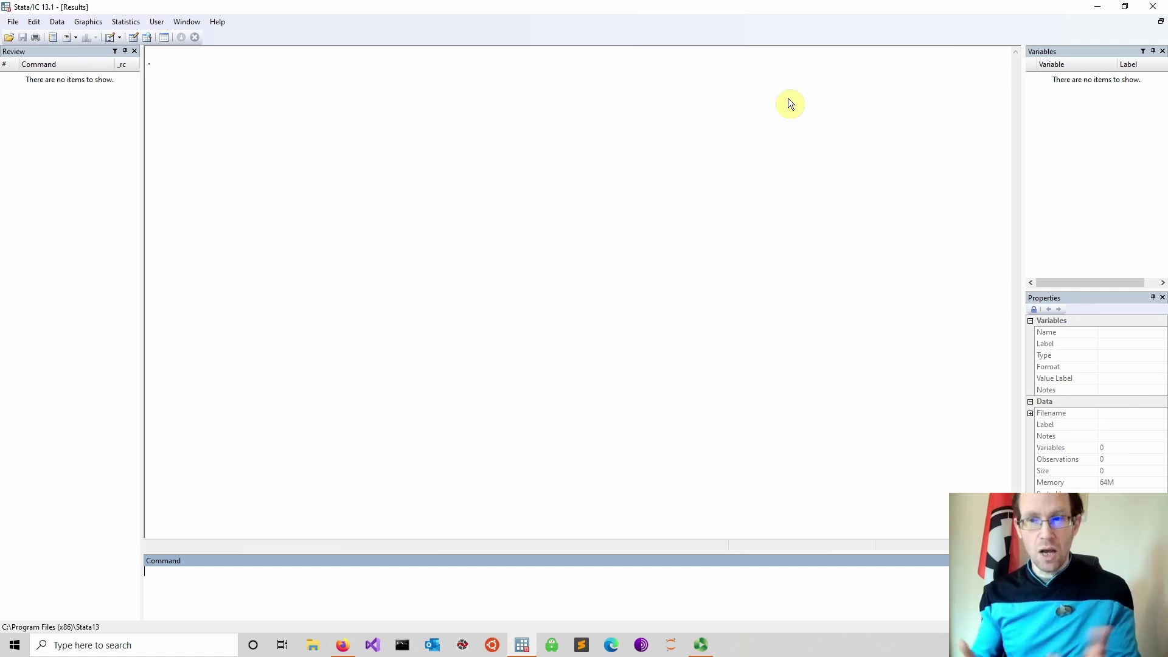
Step: Enter two observations in the Data Editor: values 1 and 3 for var1, 2 and 5 for var2, and close the editor
left_click(132, 39)
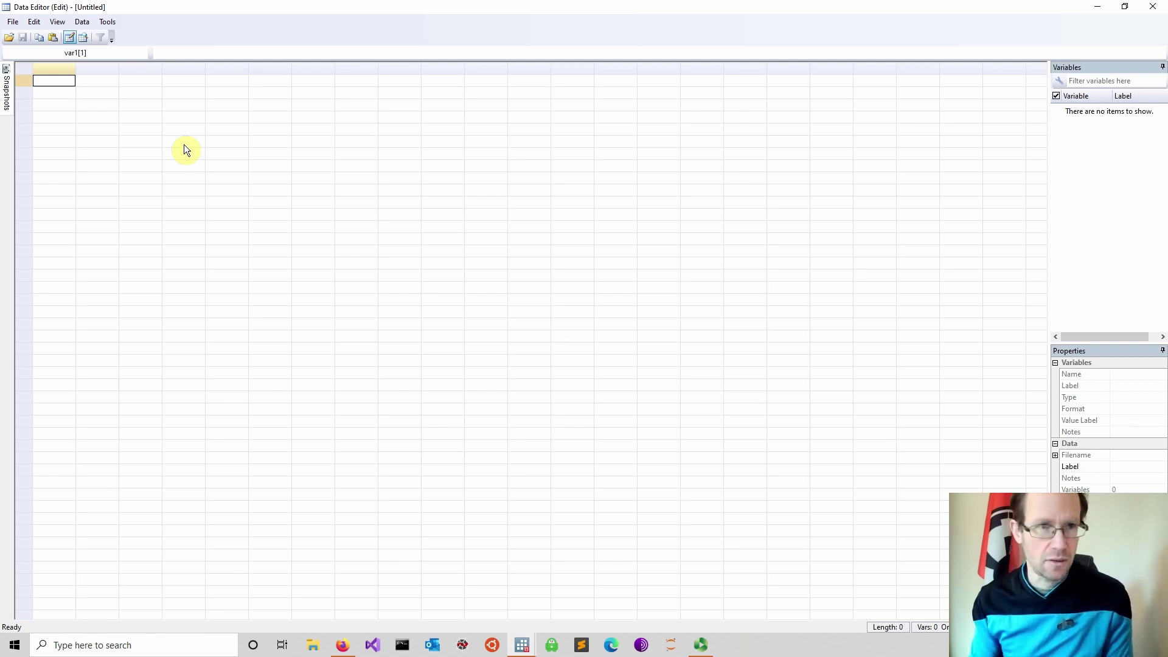
key("Return")
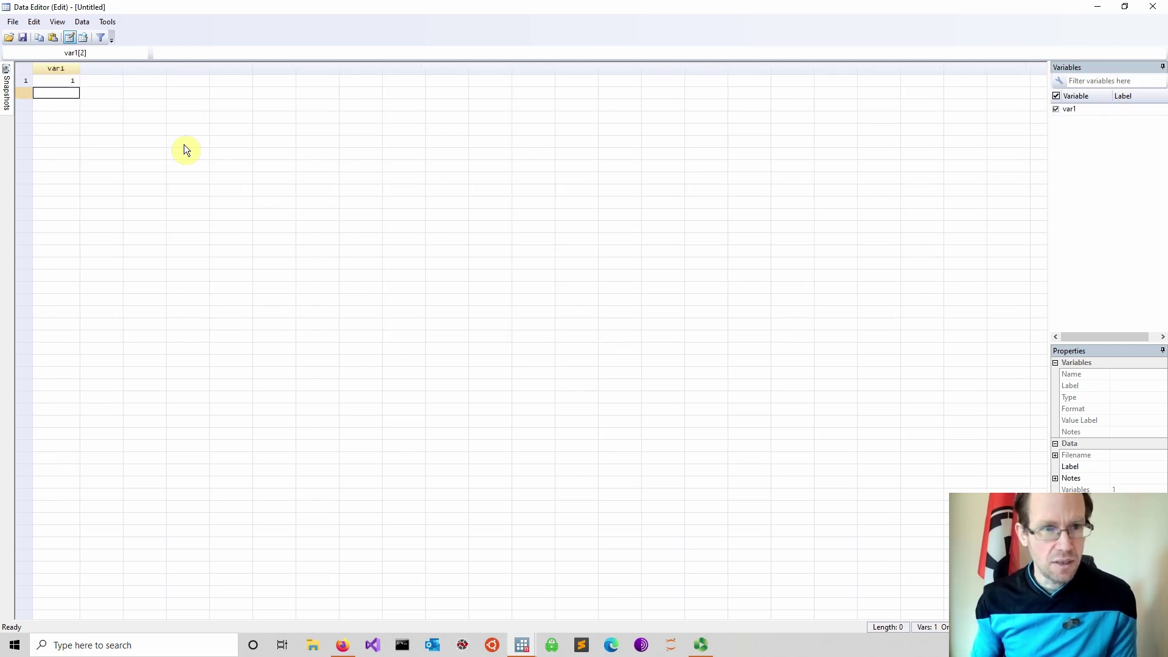
key("Tab")
key("Up")
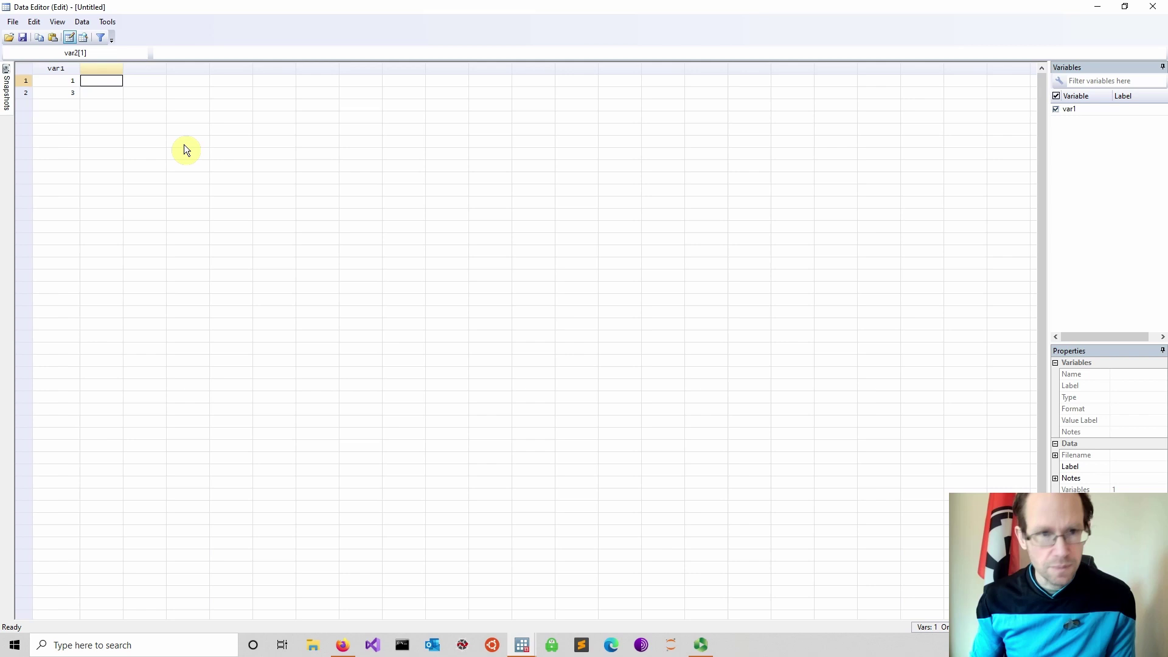
key("Return")
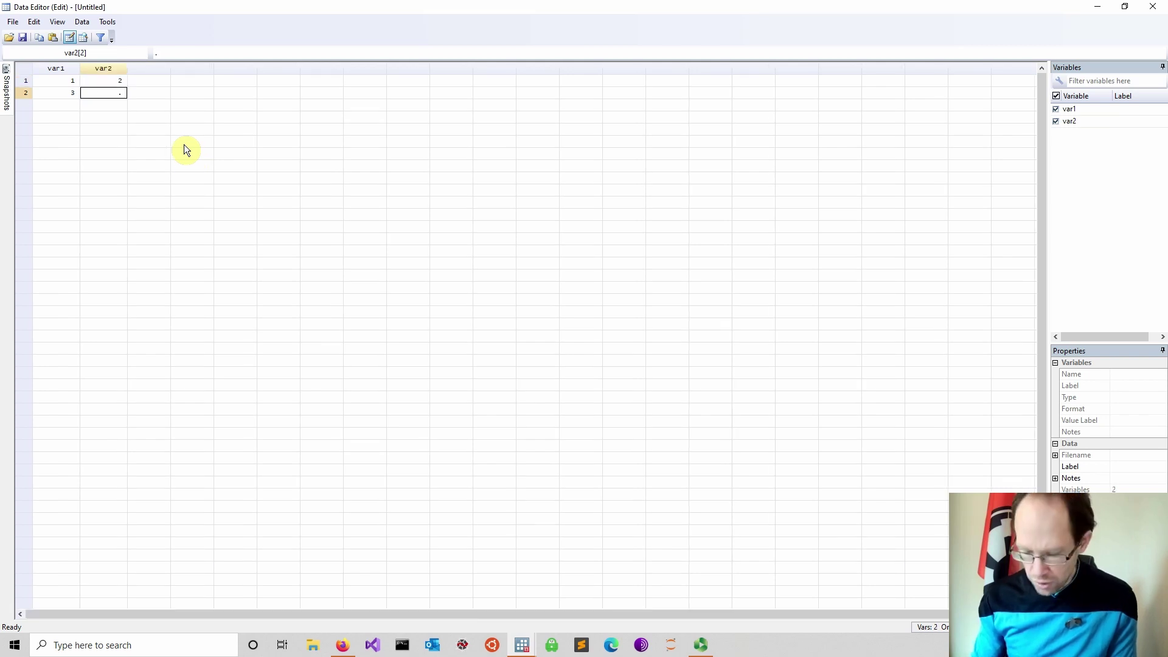
type("5")
key("Return")
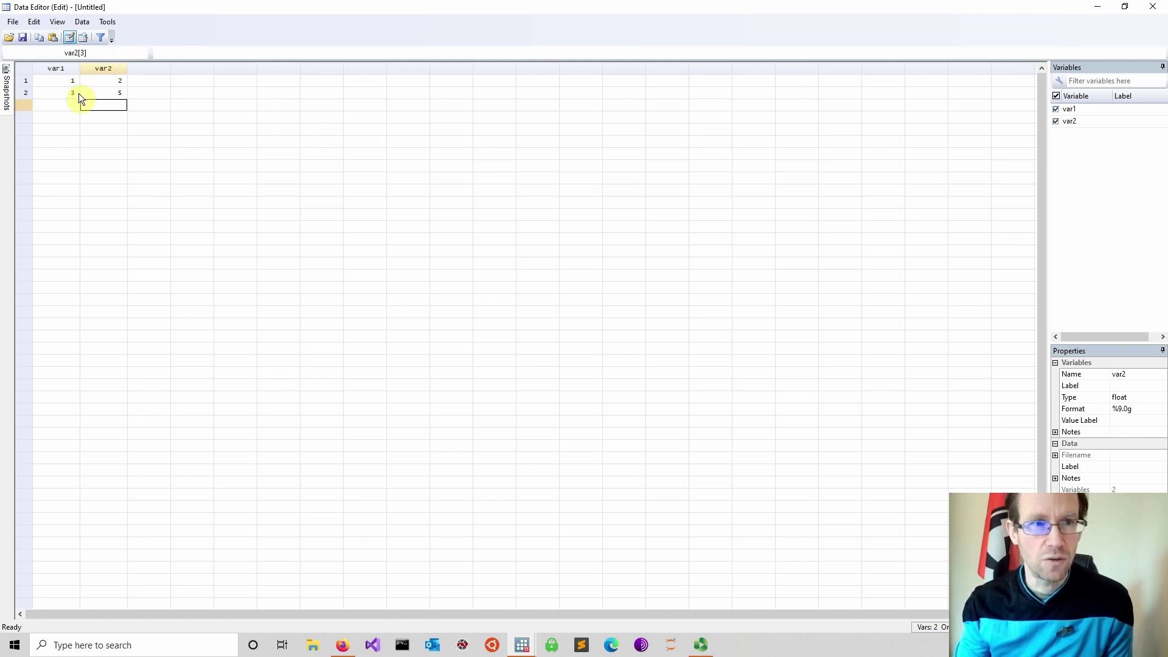
left_click(1153, 8)
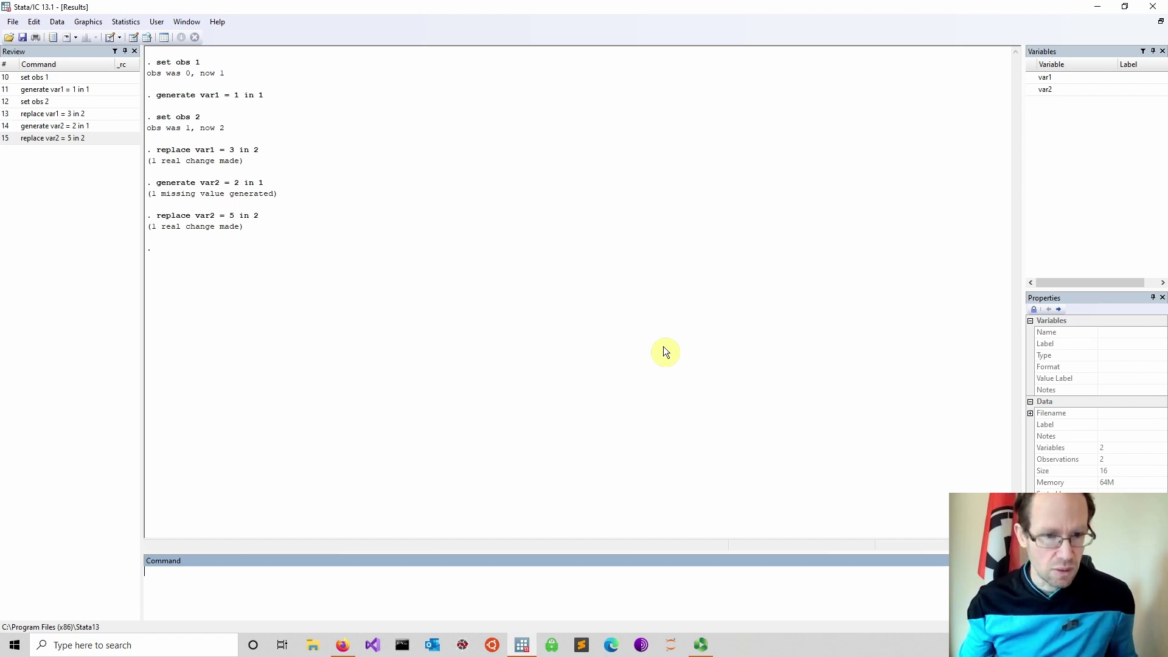
Step: Draw a scatter plot of var1 against var2 and close the graph window
type("scatte")
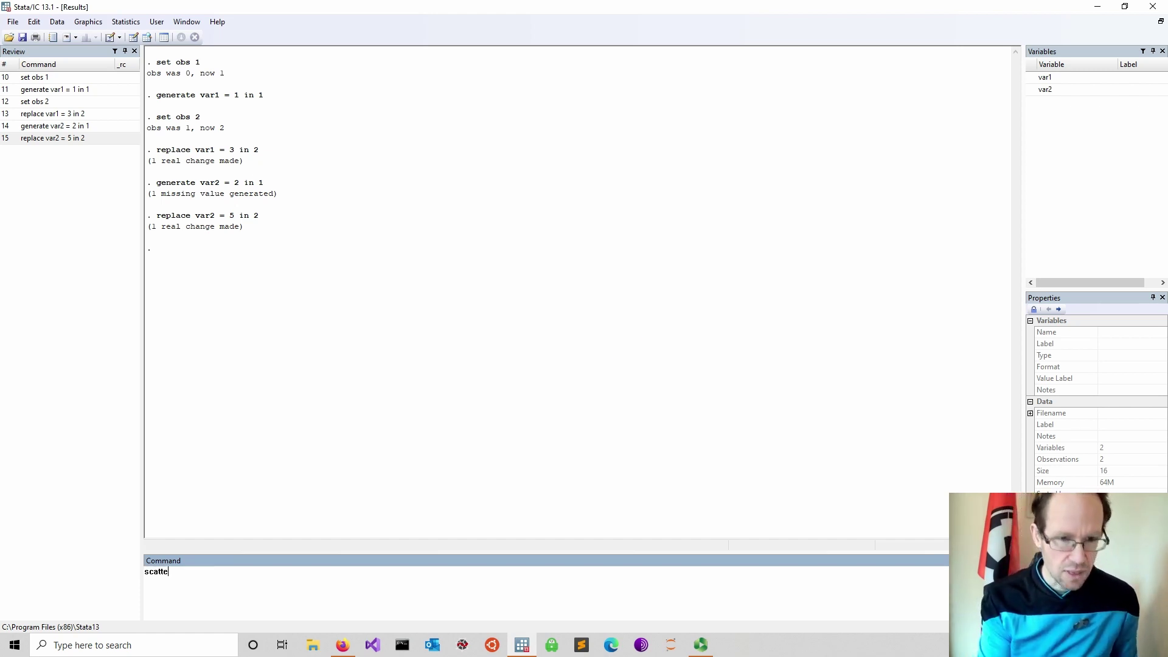
type("r")
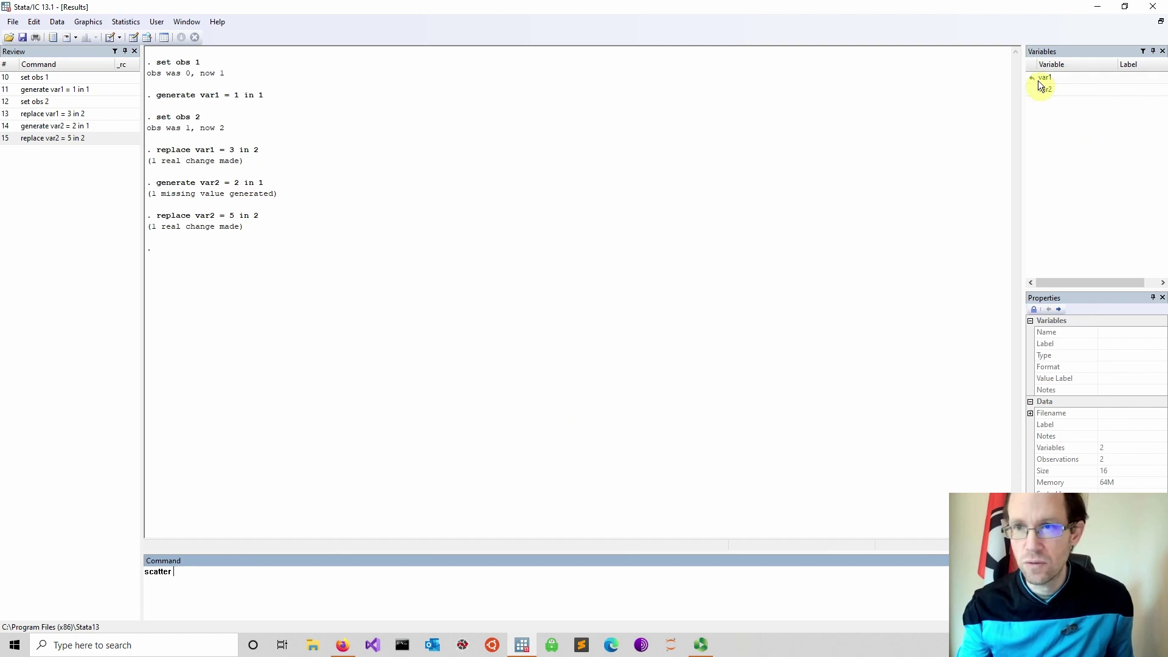
double_click(1033, 77)
double_click(1034, 90)
key("Return")
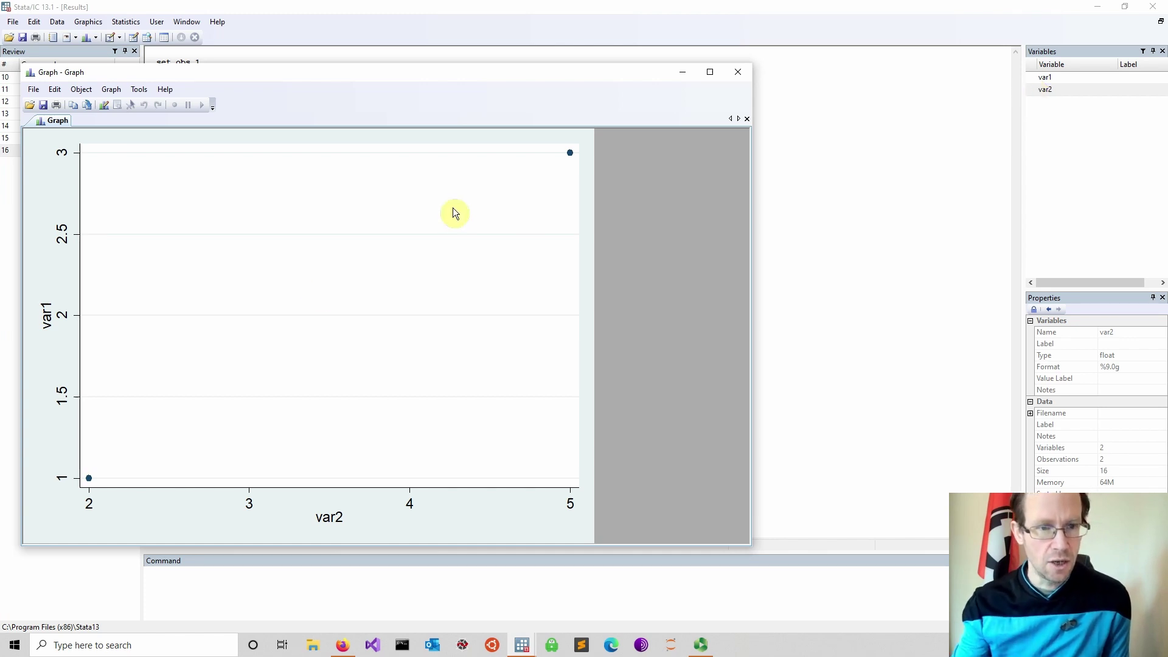
left_click(743, 73)
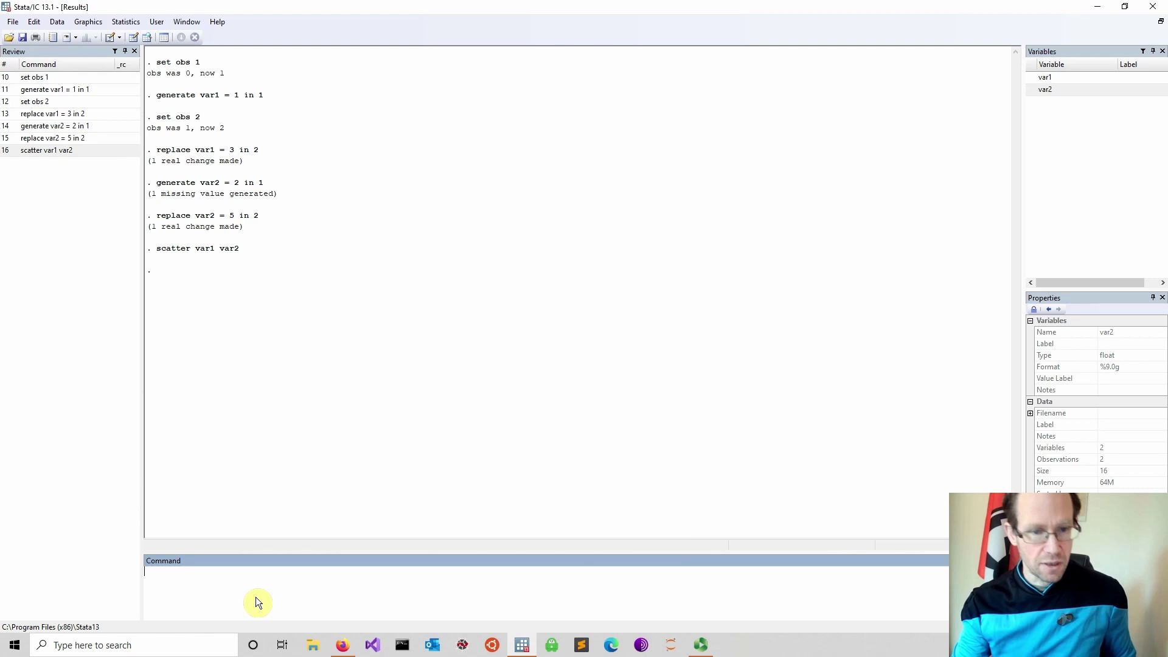
Step: Regress var1 on var2 with the reg command
type("reg")
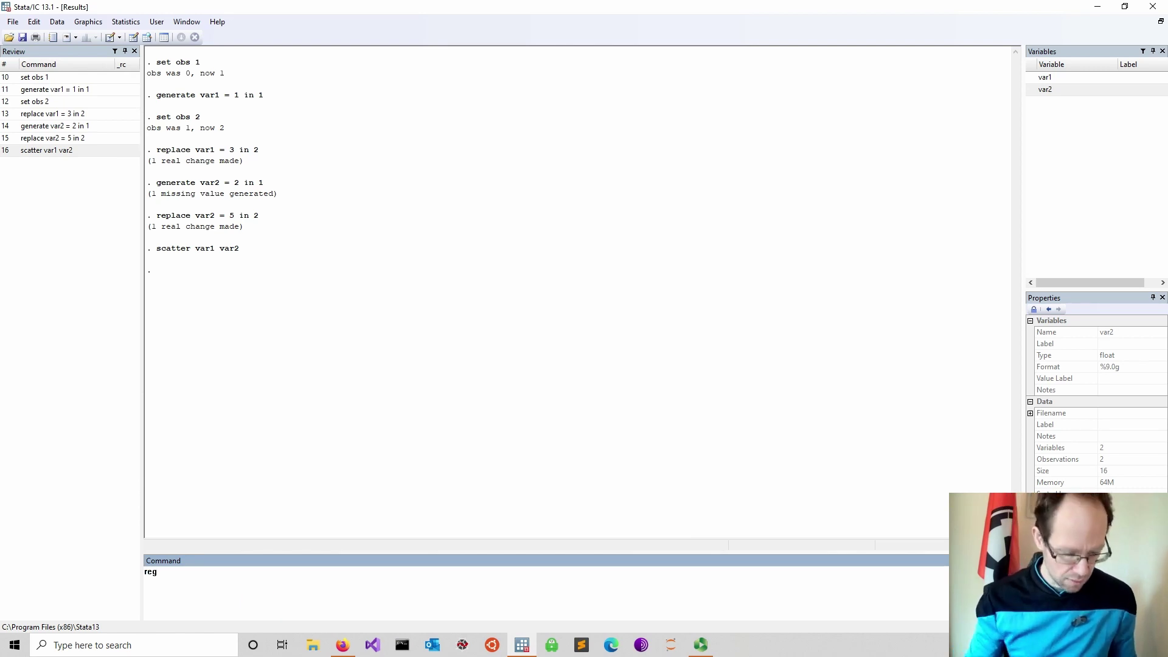
double_click(1041, 77)
double_click(1034, 89)
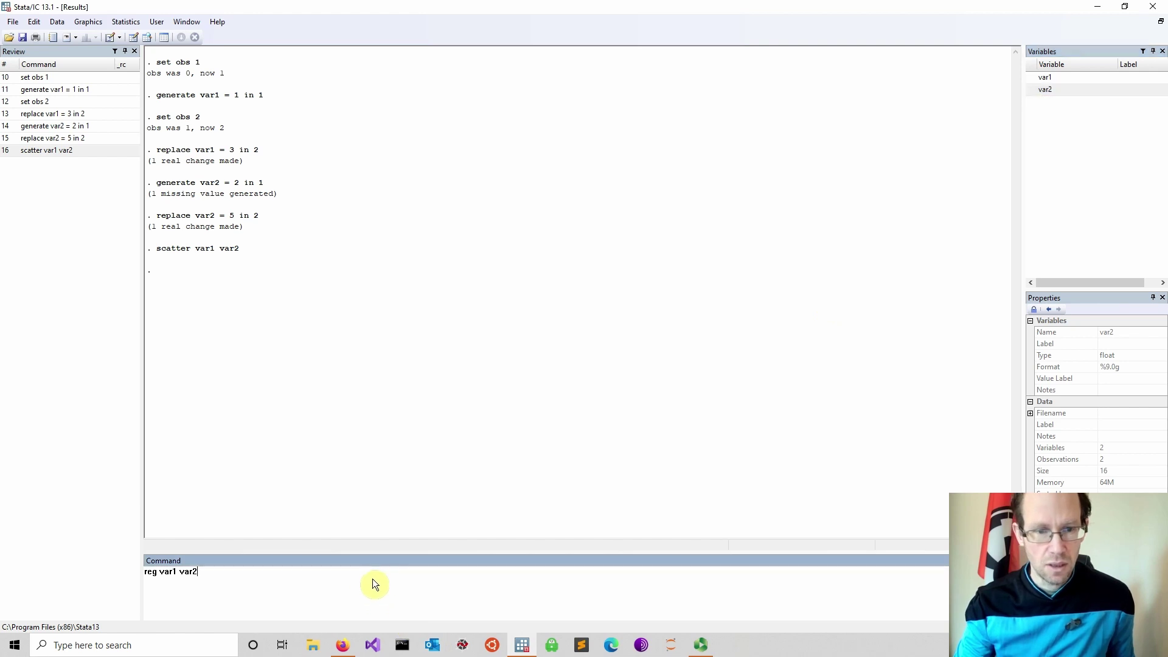
key("Return")
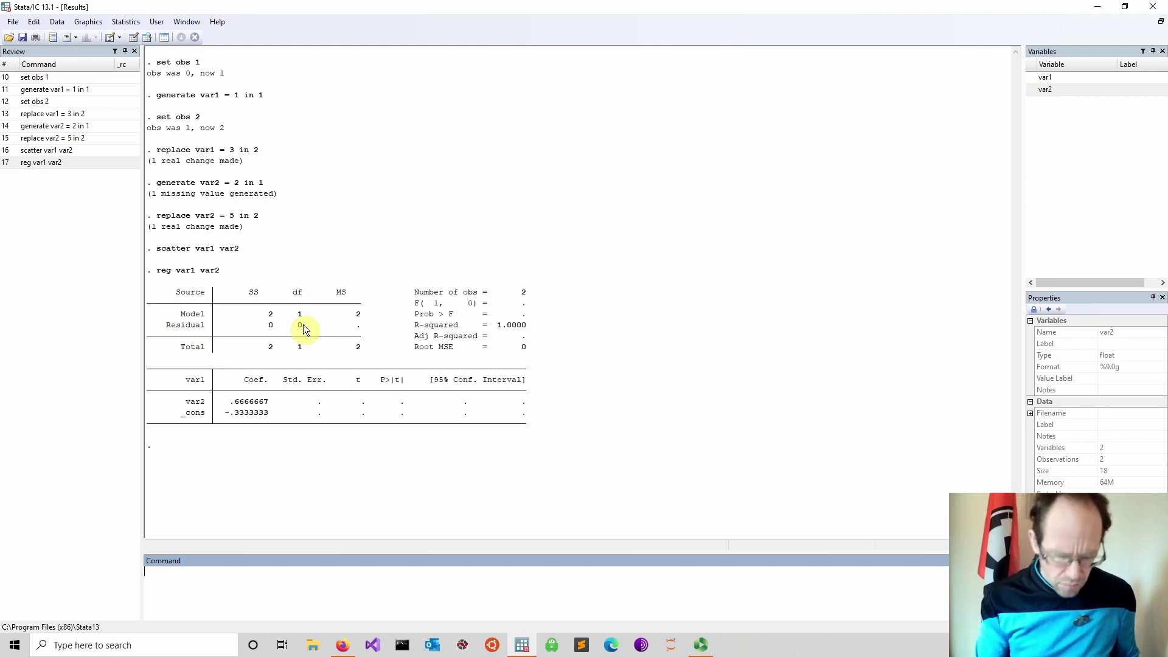
Step: Store the regression's fitted values in a new variable named fit with the predict command
type("predict")
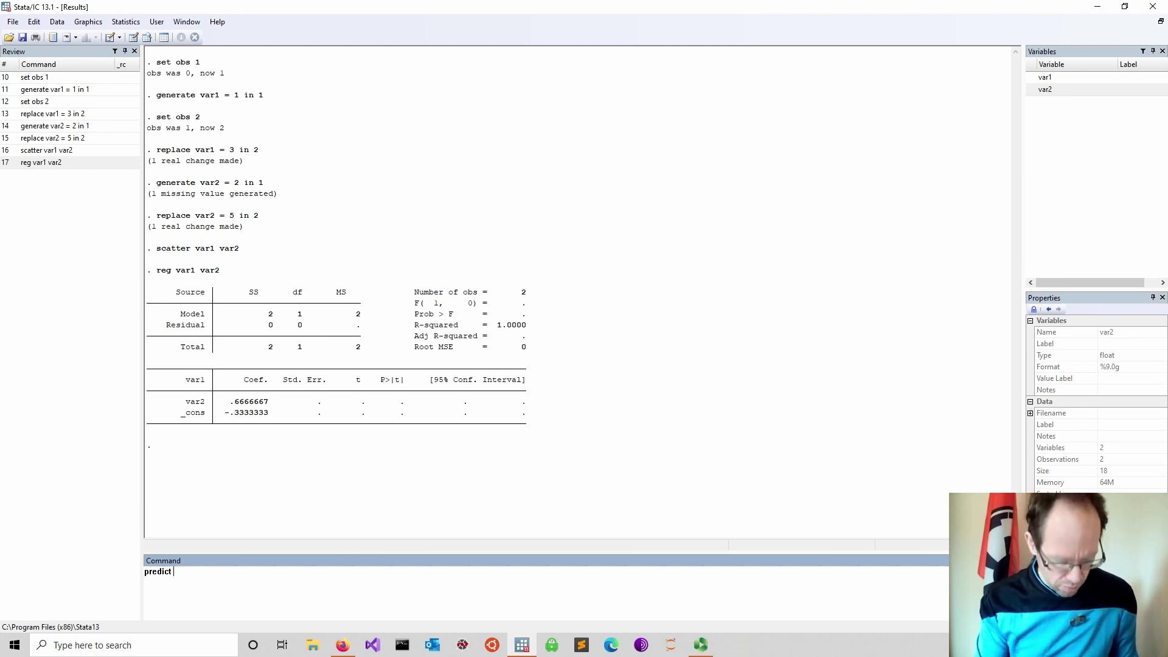
type(" fit")
key("Return")
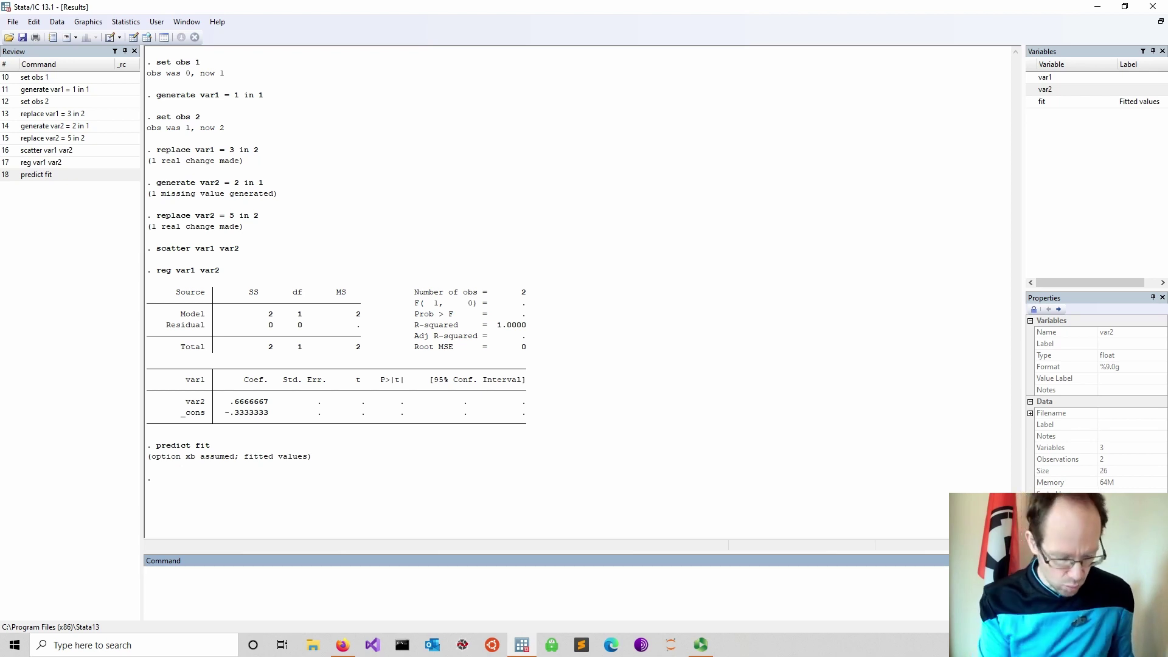
Step: Plot a twoway graph combining the scatter of var1 and var2 with a line of fit against var2, and close the graph
type("twoway")
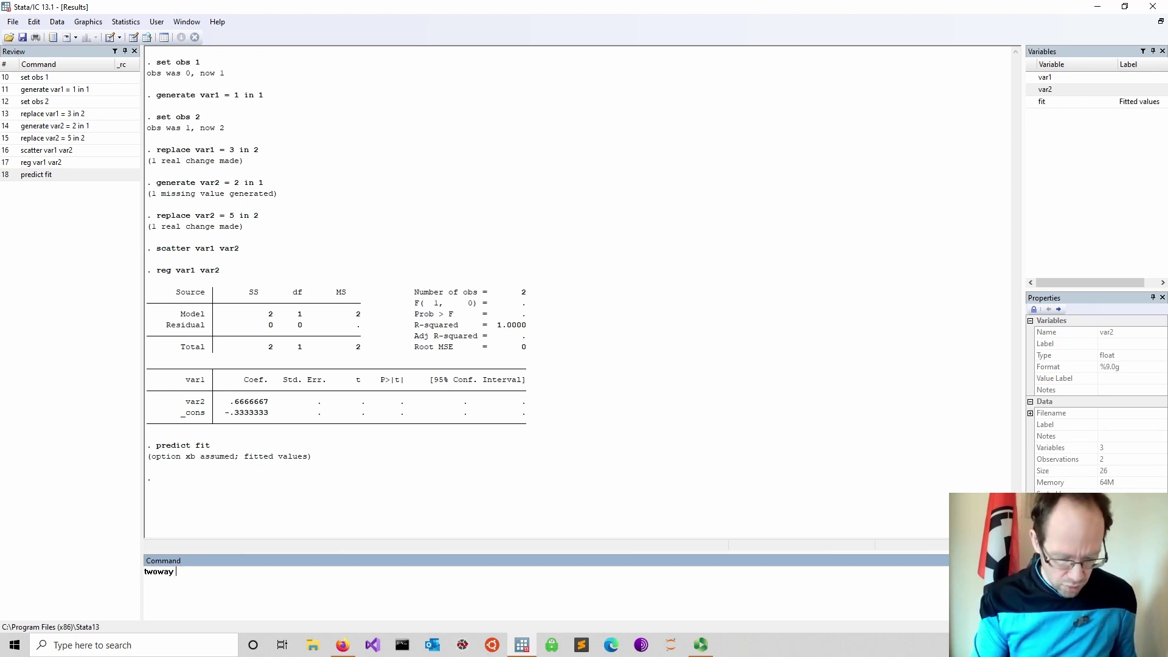
type(" (sc")
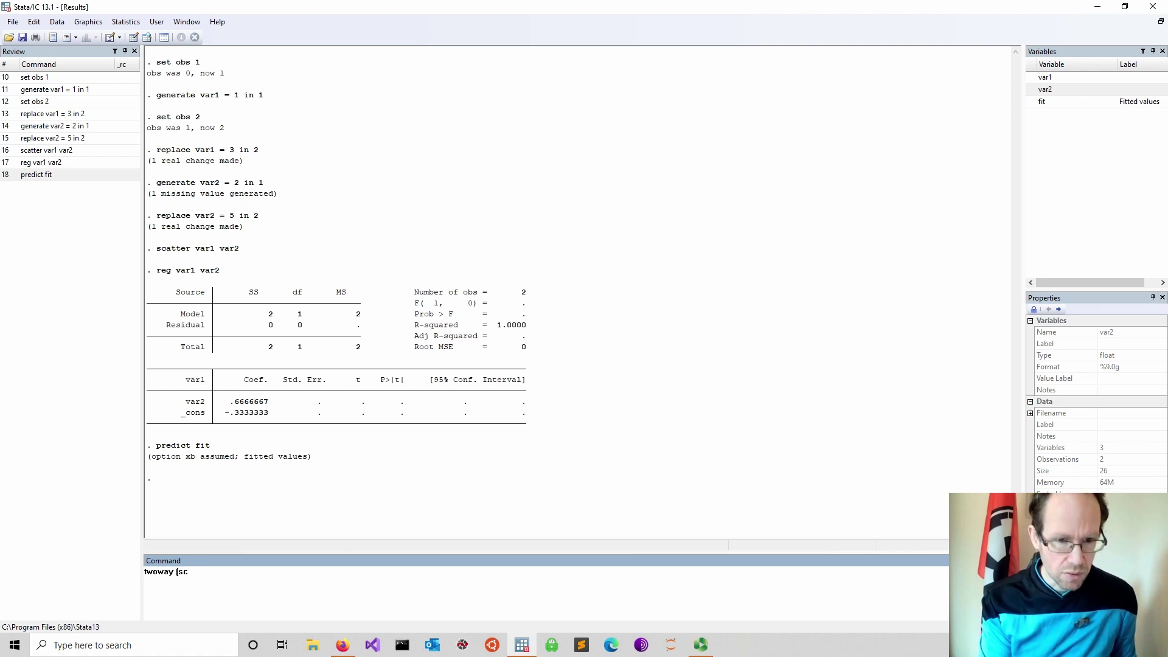
type("atter var")
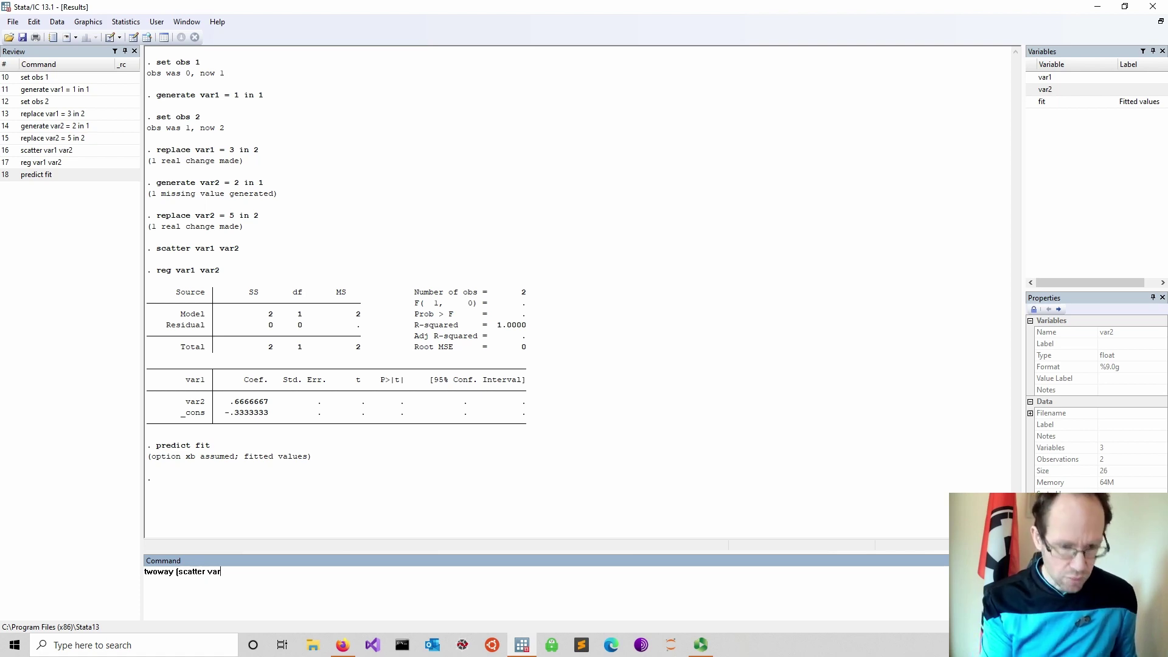
type("1 var2")
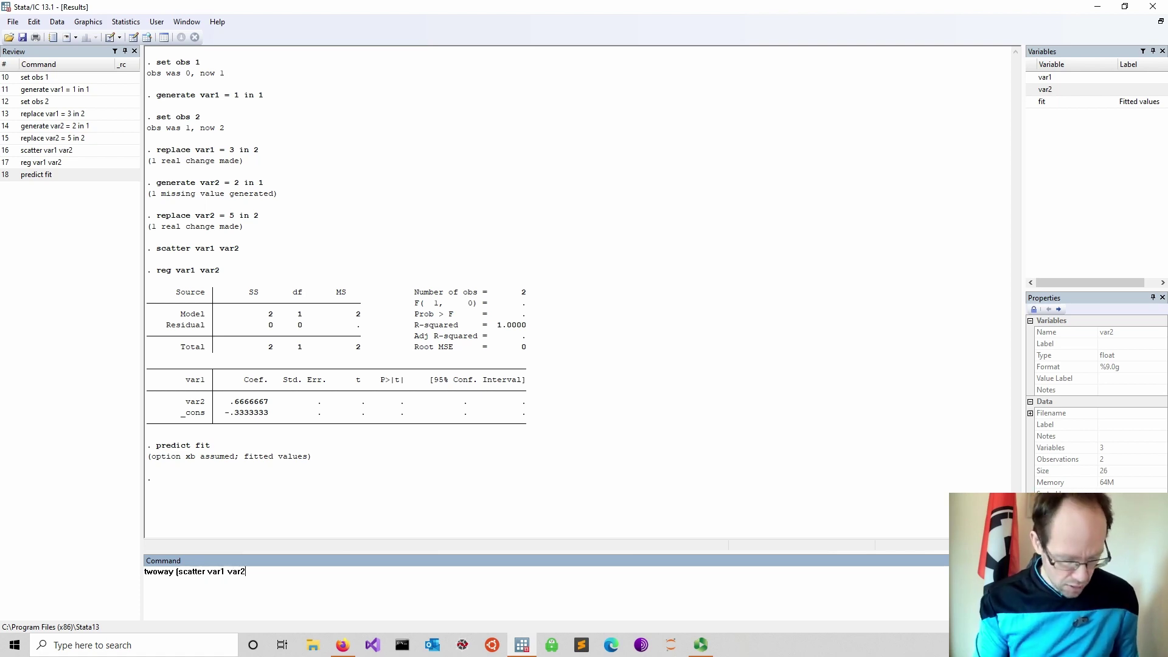
type(") (line")
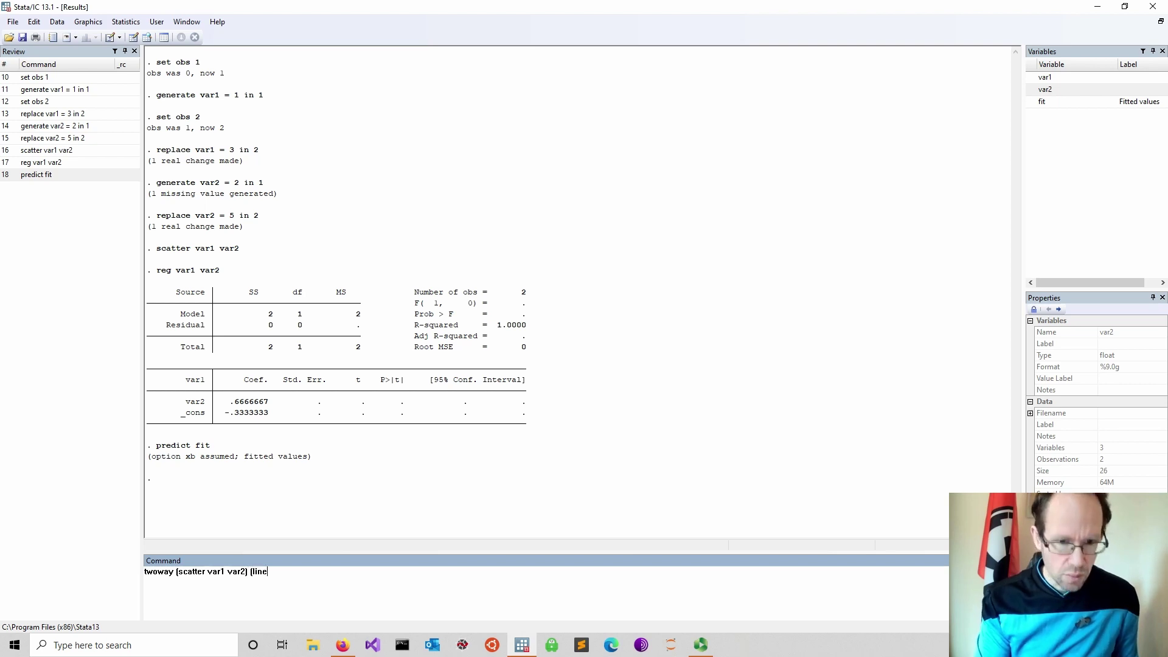
type(" fit")
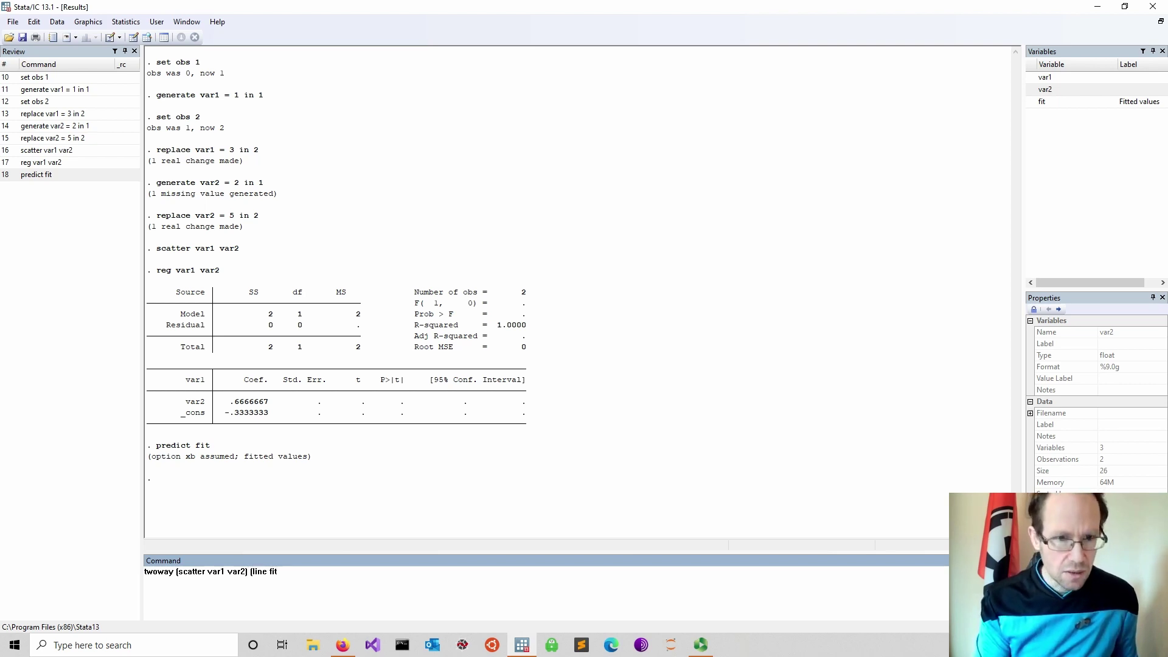
type(" var2")
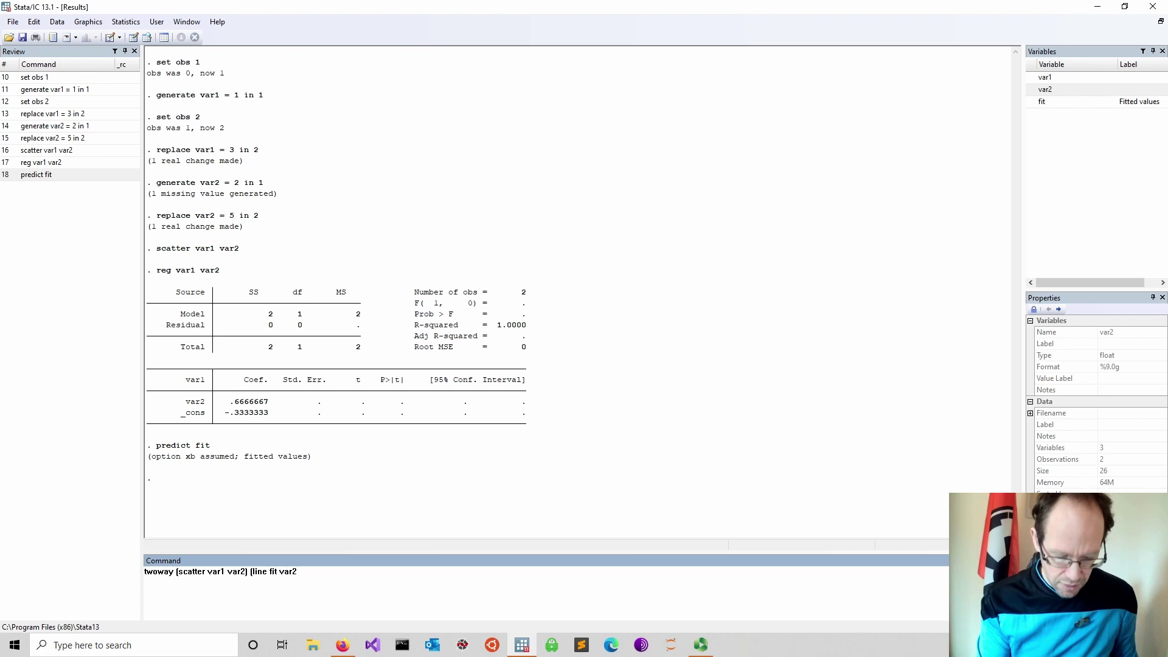
type(")")
key("Return")
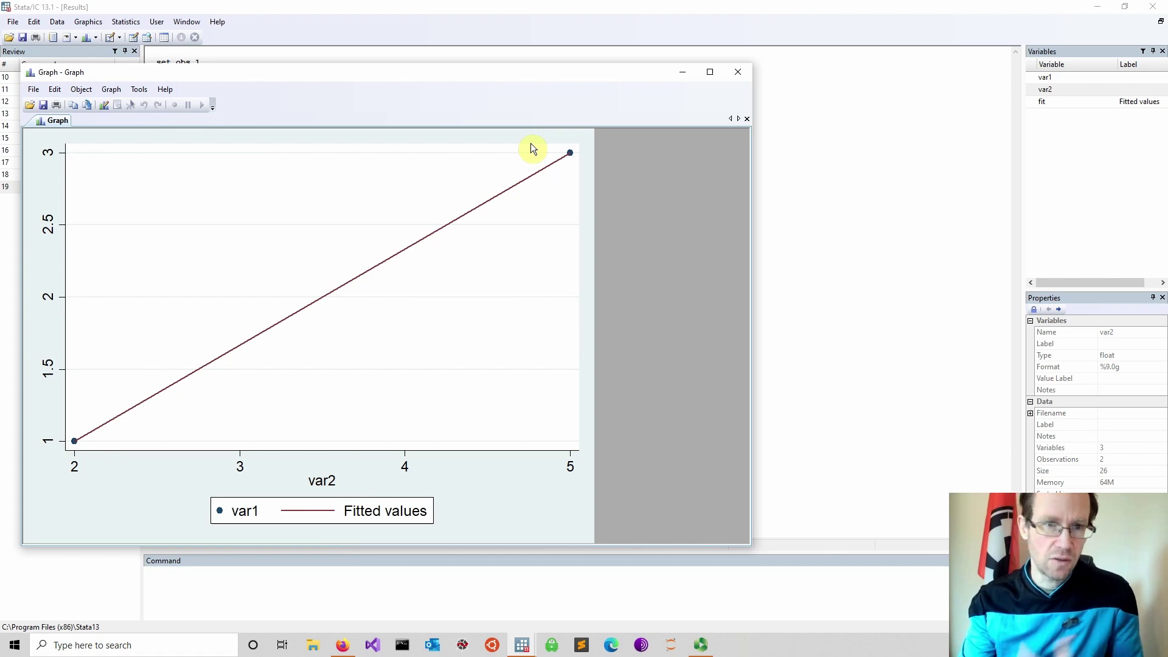
left_click(730, 73)
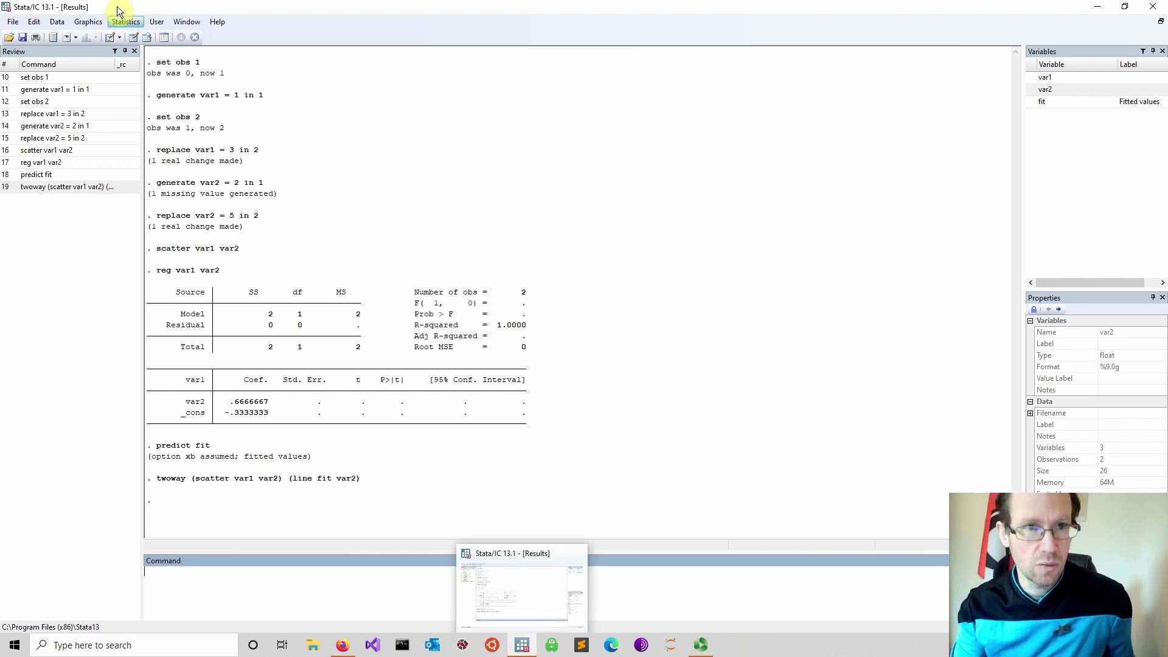
Step: Add a third observation in the Data Editor with var1 = 4 and var2 = 1.5, and close the editor
left_click(134, 39)
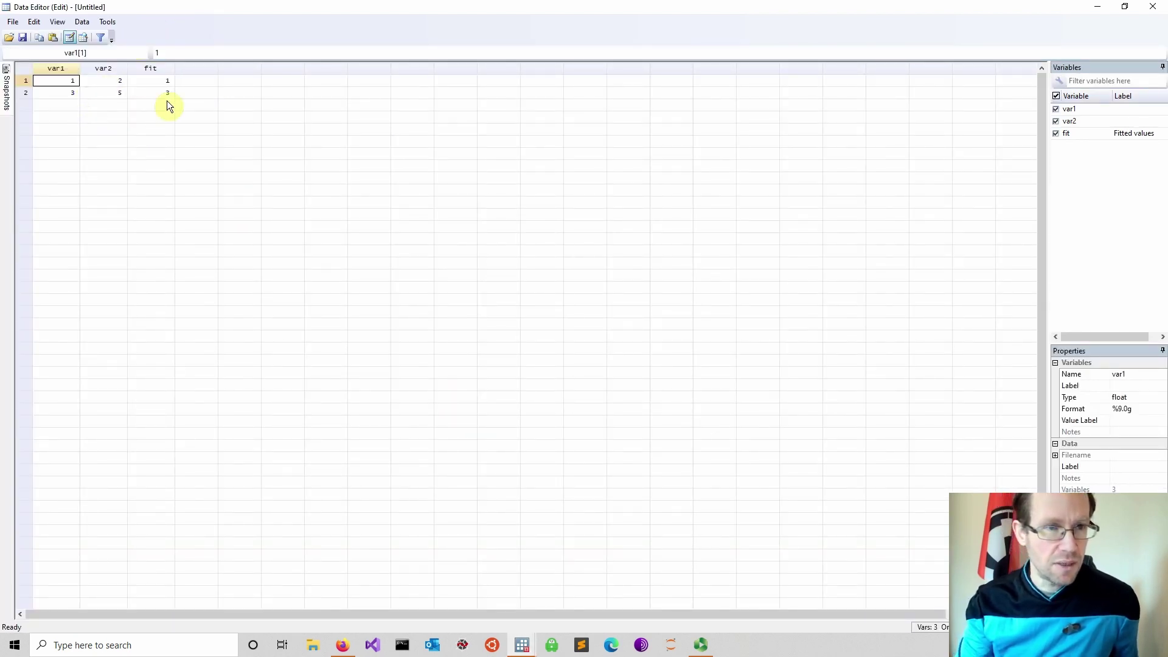
left_click(58, 106)
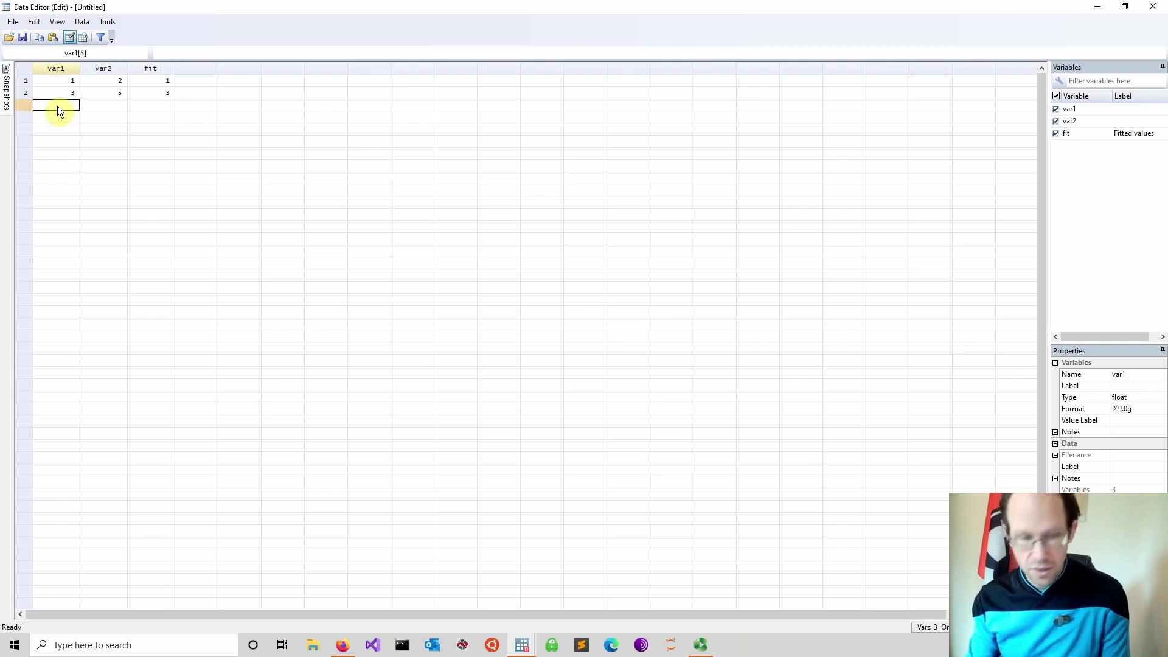
type("4")
key("Tab")
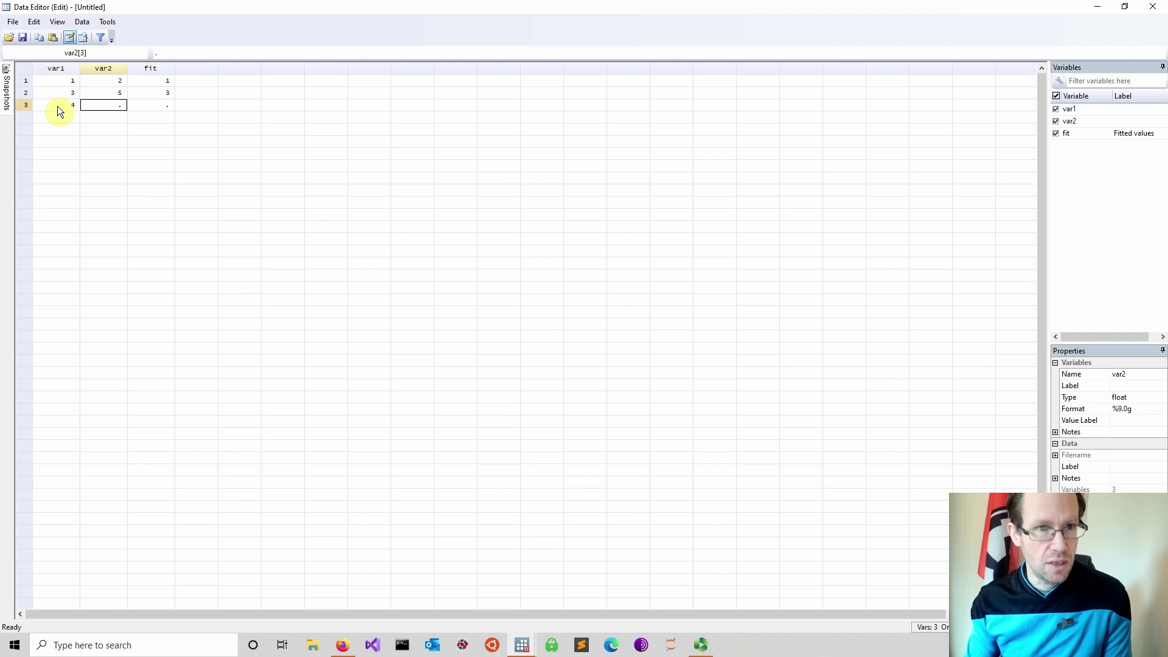
type("1.5")
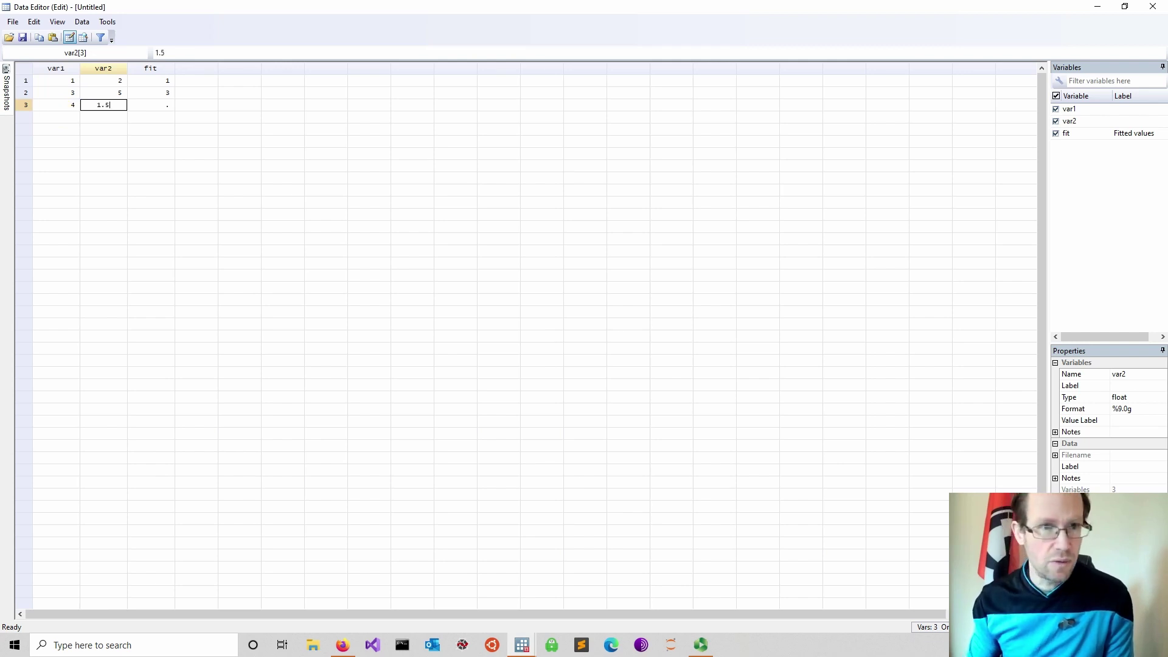
key("Return")
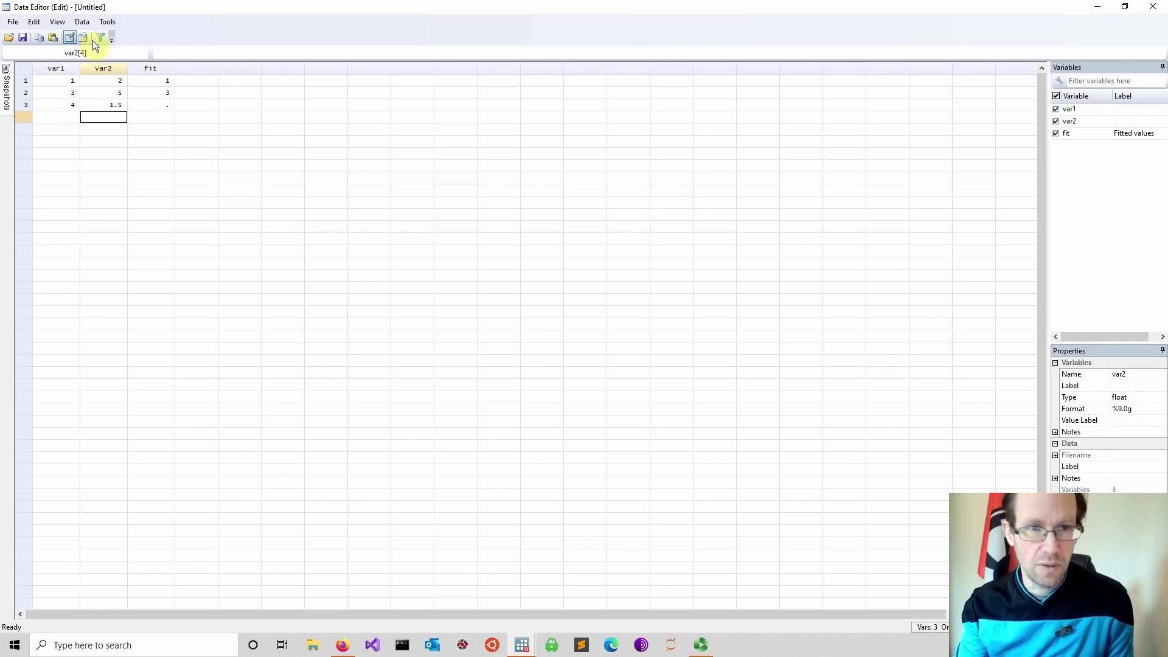
left_click(1152, 12)
Step: Drop the variable fit from the dataset
left_click(234, 569)
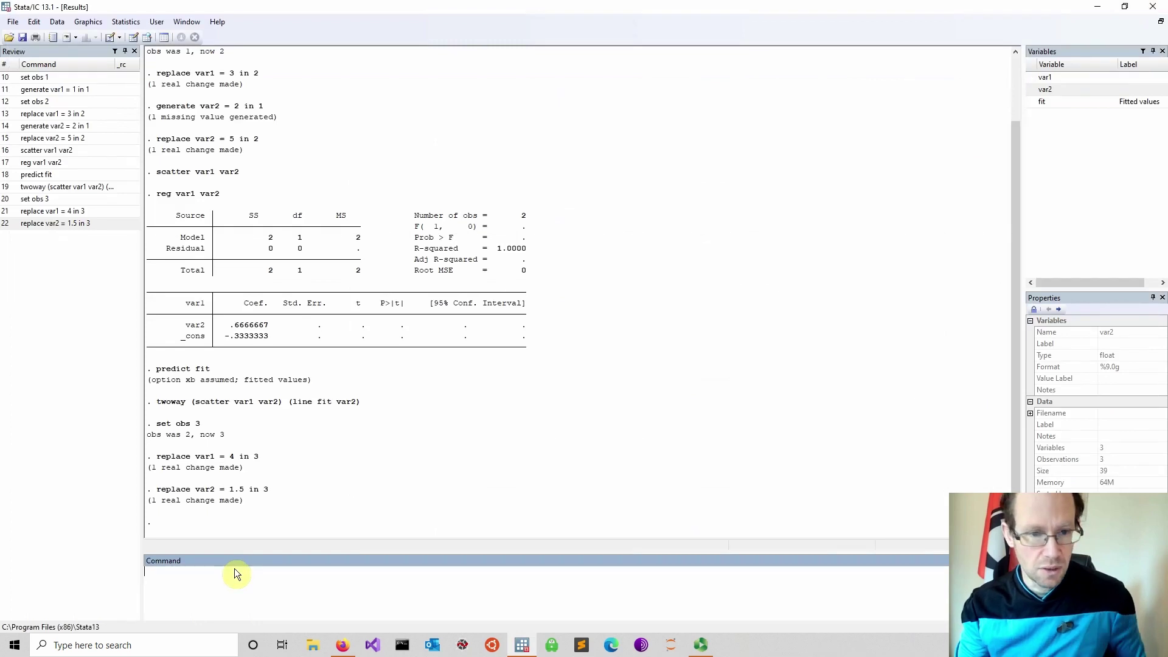
type("drop fi")
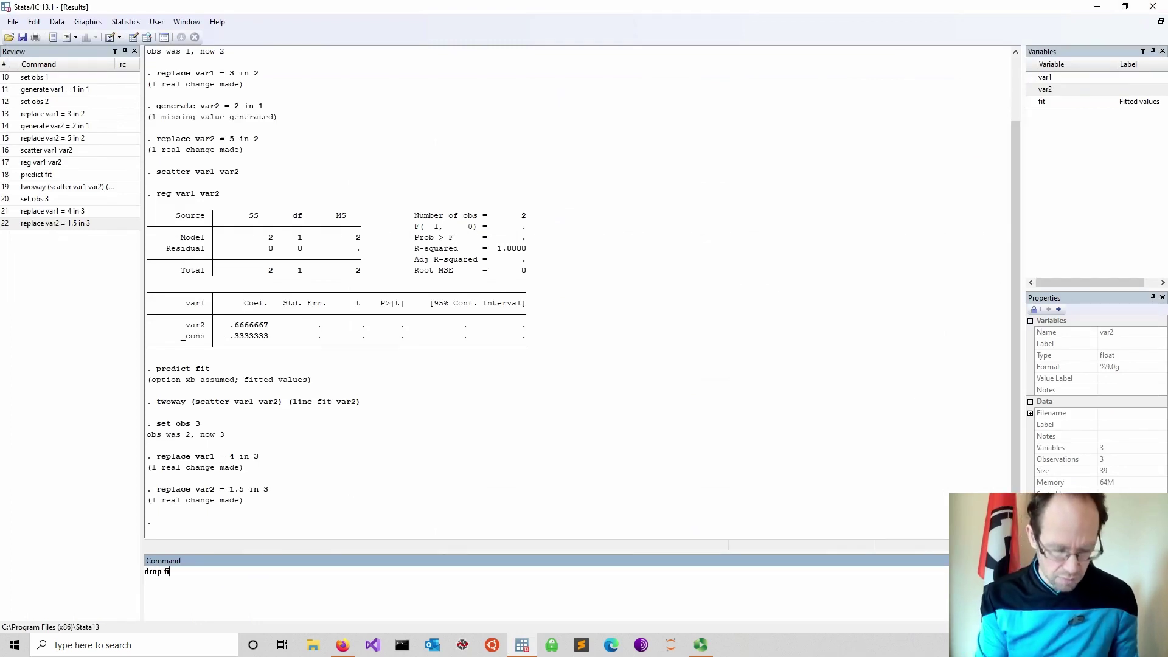
type("t")
key("Return")
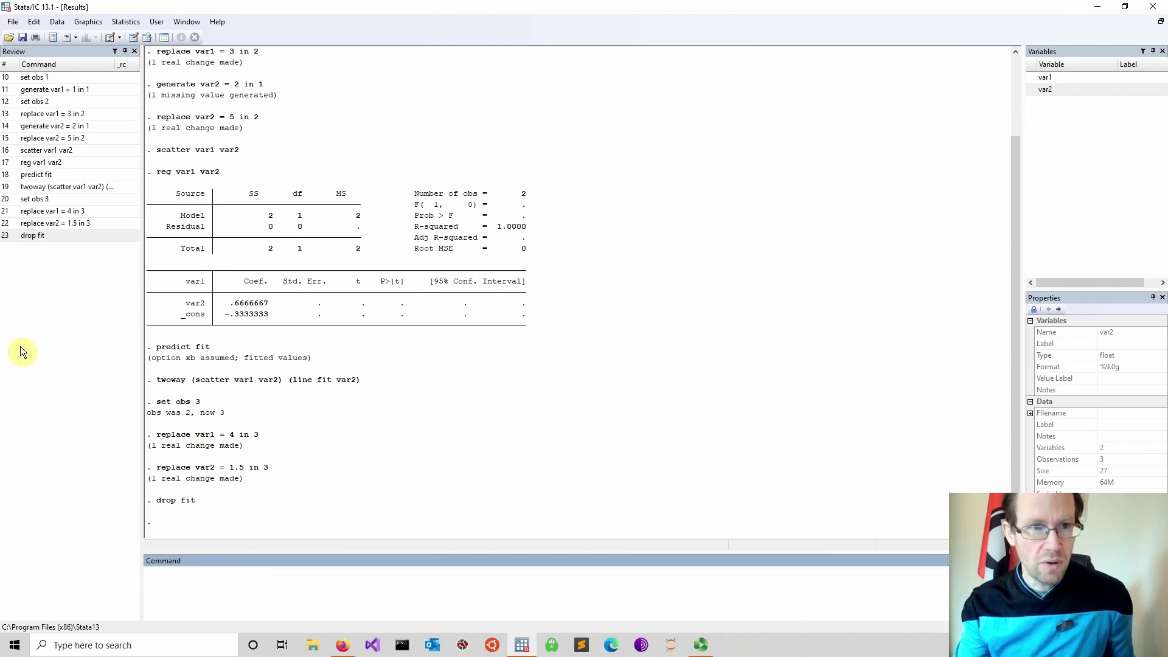
Step: Rerun the earlier regression of var1 on var2 with the three observations
left_click(58, 160)
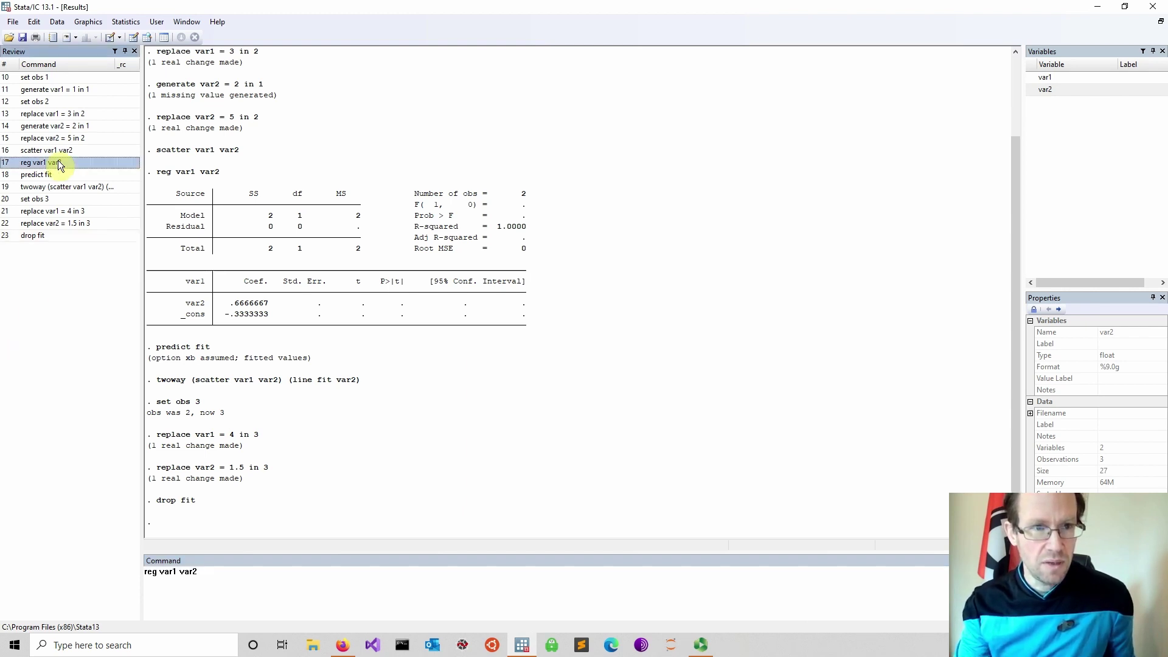
left_click(220, 583)
key("Return")
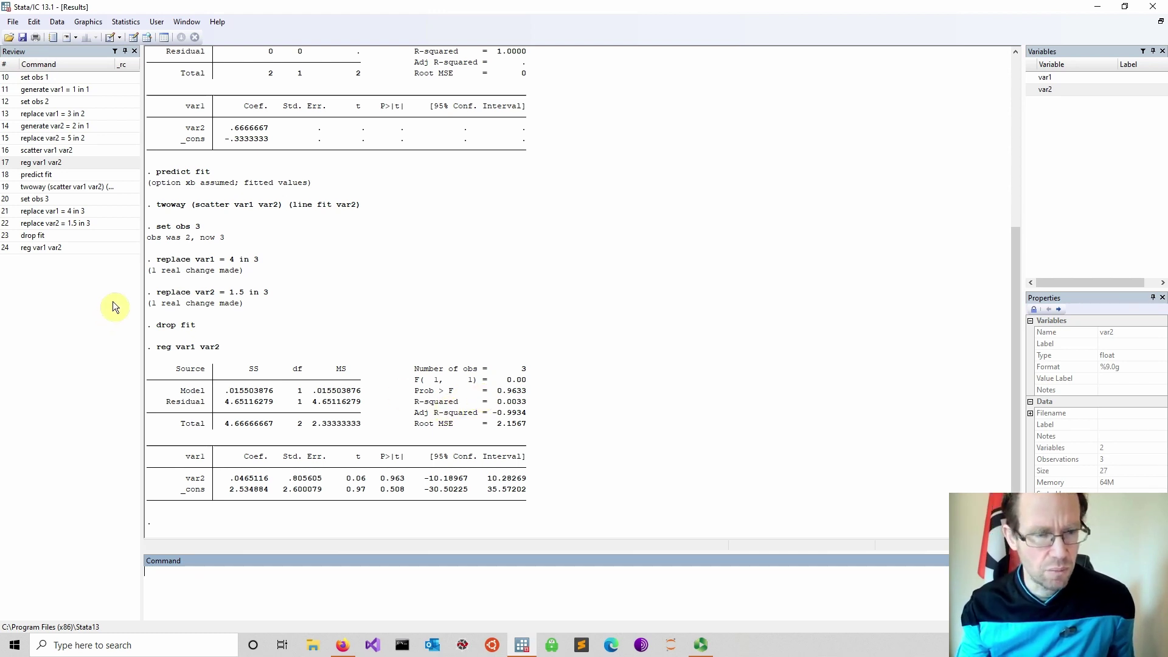
Step: Predict the fitted values as fit, and plot them as a line against var2 over the scatter of var1 and var2
left_click(59, 174)
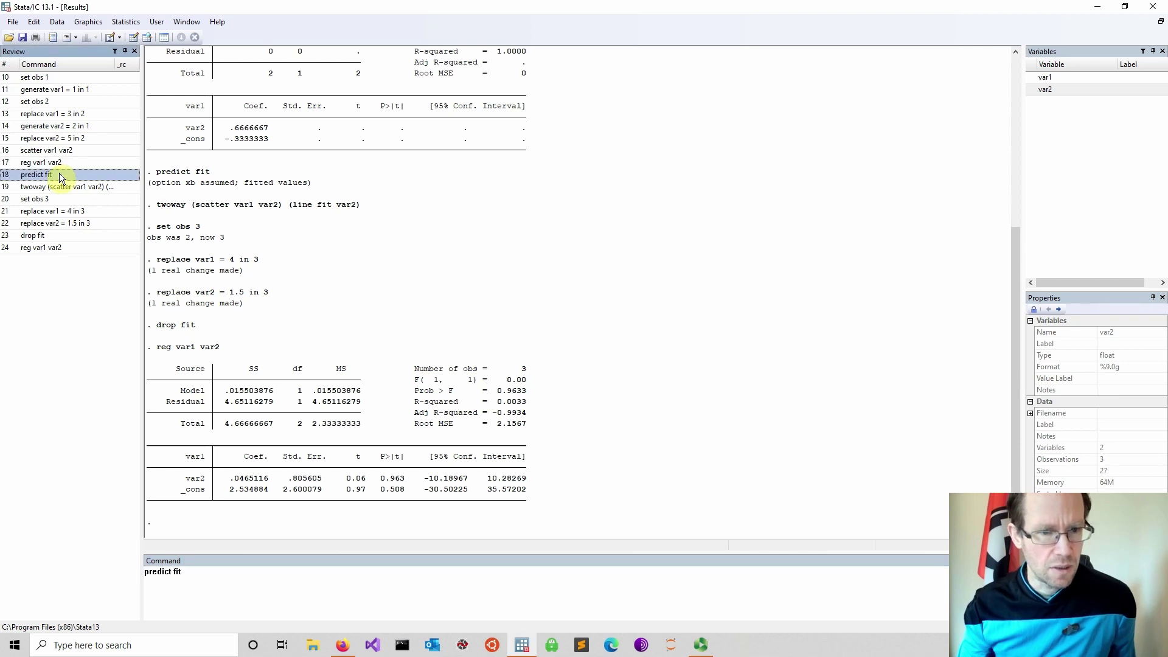
key("Return")
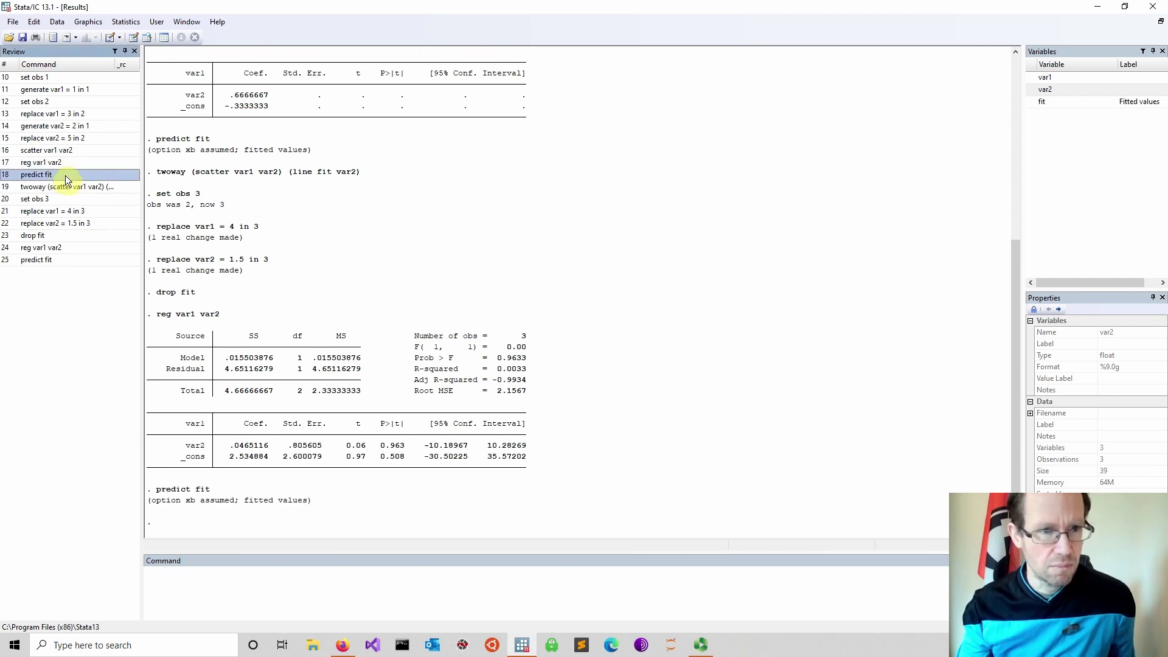
left_click(64, 187)
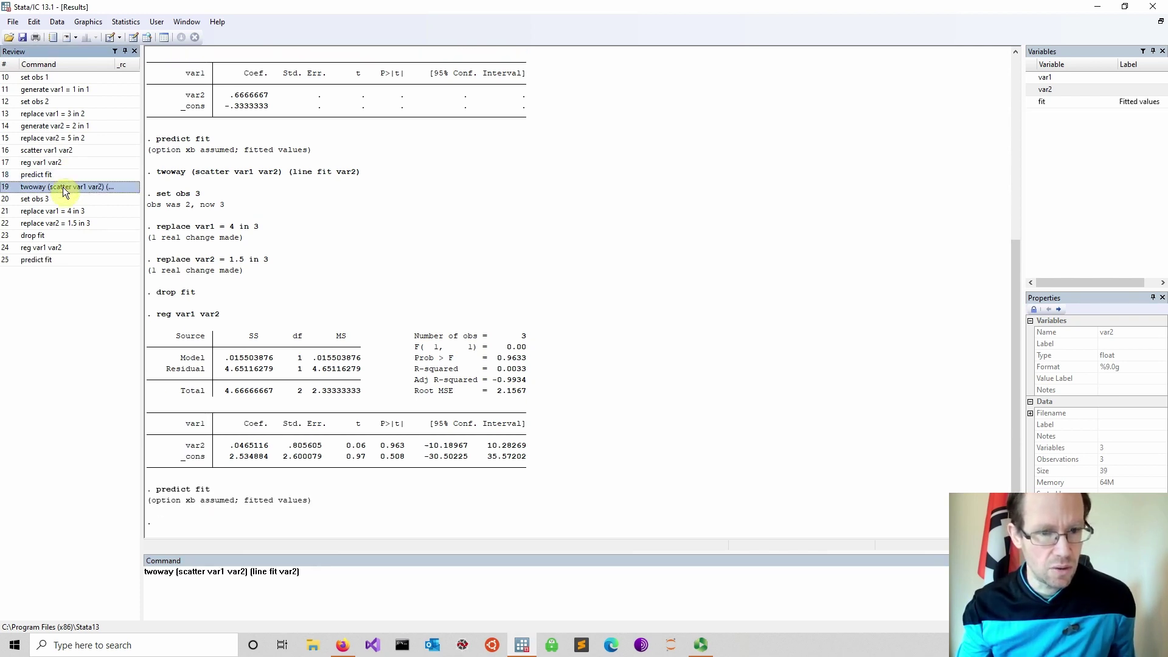
left_click(327, 578)
key("Return")
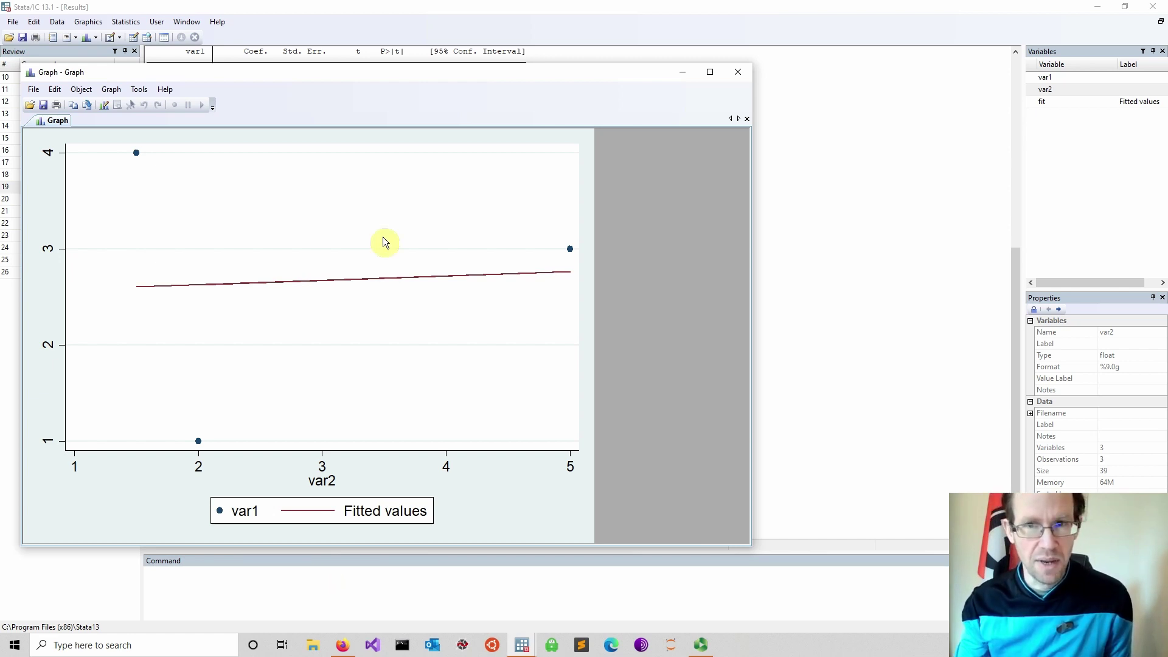
left_click(738, 72)
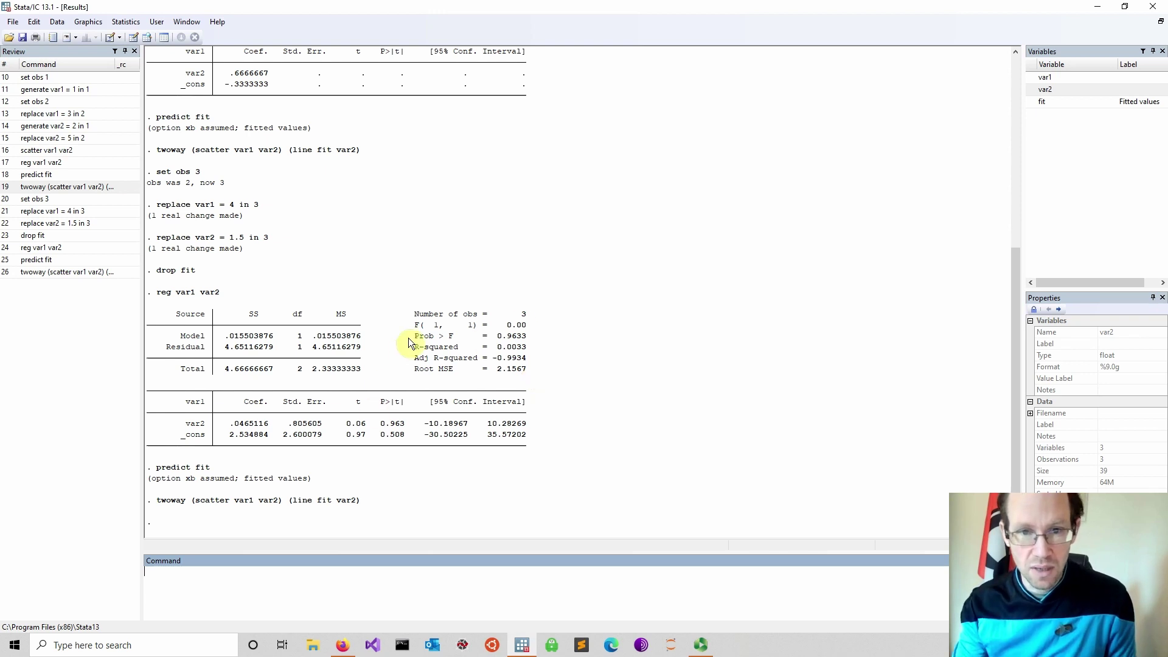
Step: Highlight the R-squared row in the output of the three-observation regression of var1 on var2
left_click_drag(409, 338, 508, 352)
left_click(503, 354)
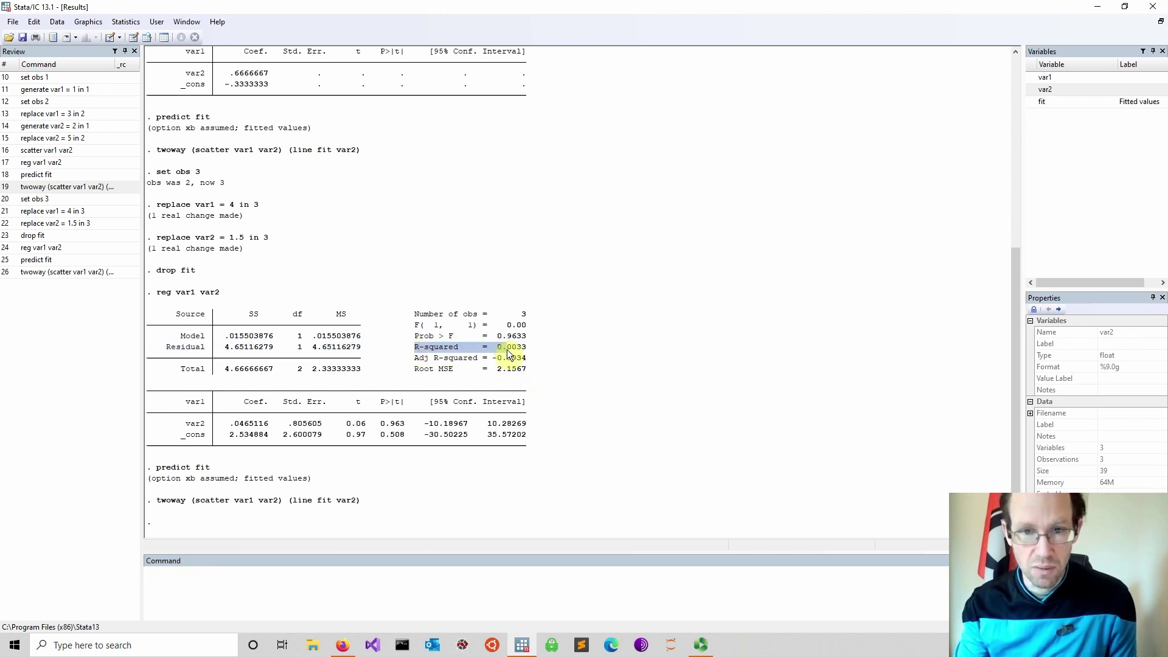
left_click(421, 351)
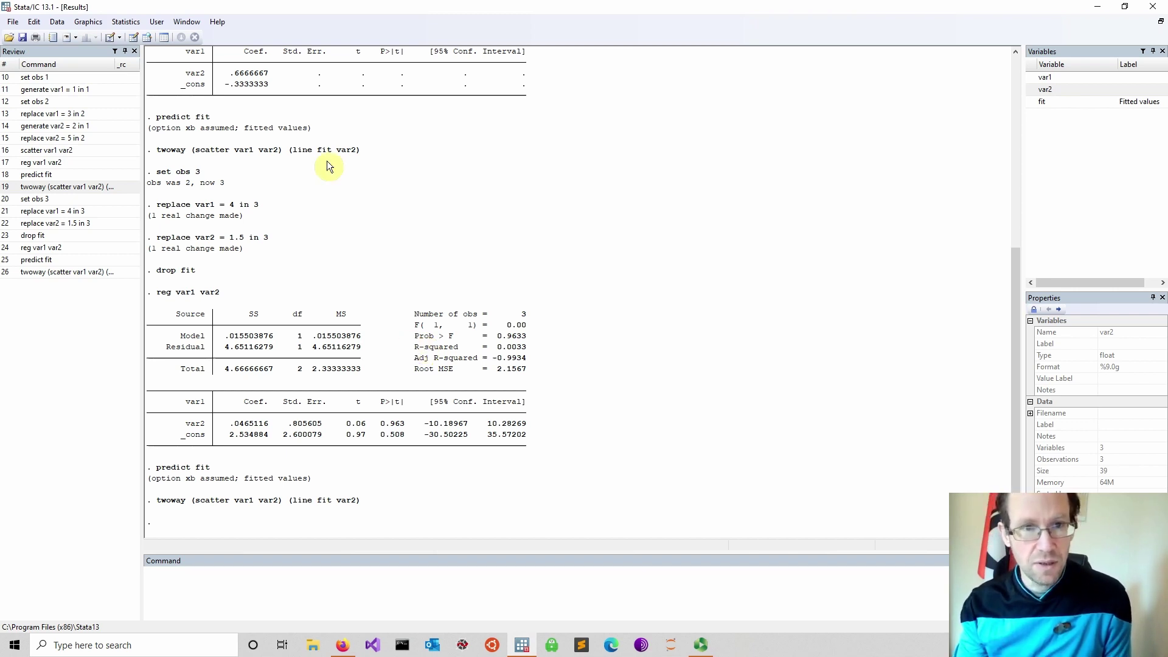
Step: Add a new variable beside fit in the Data Editor with the values 1, 3 and 4, and close the editor
left_click(133, 37)
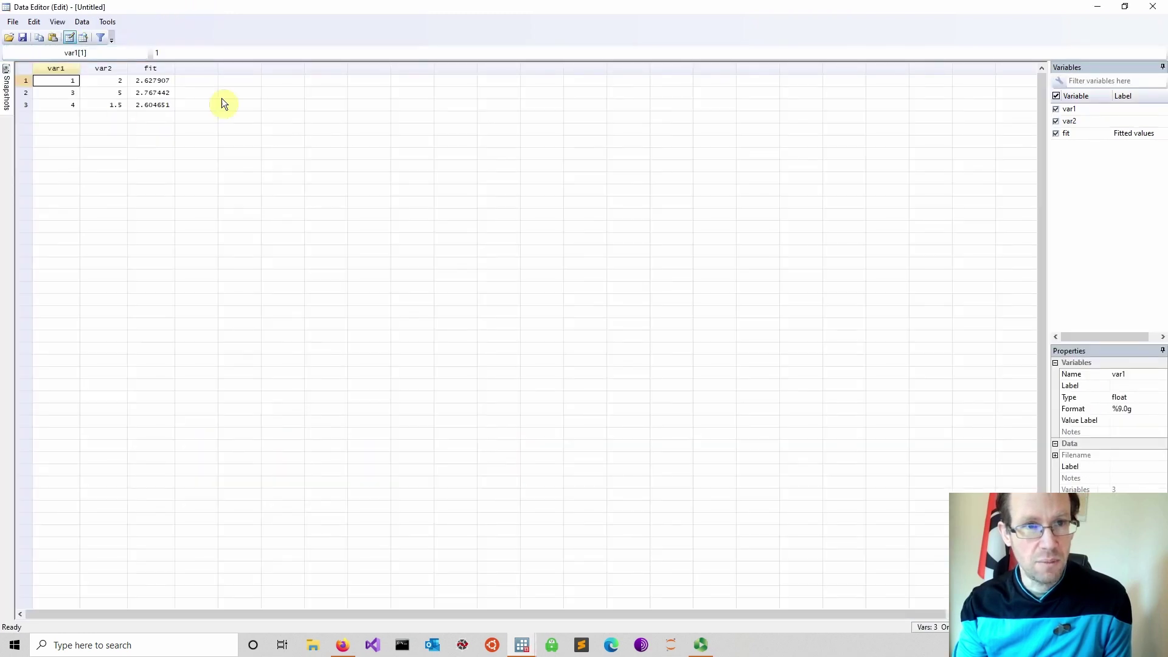
left_click(197, 79)
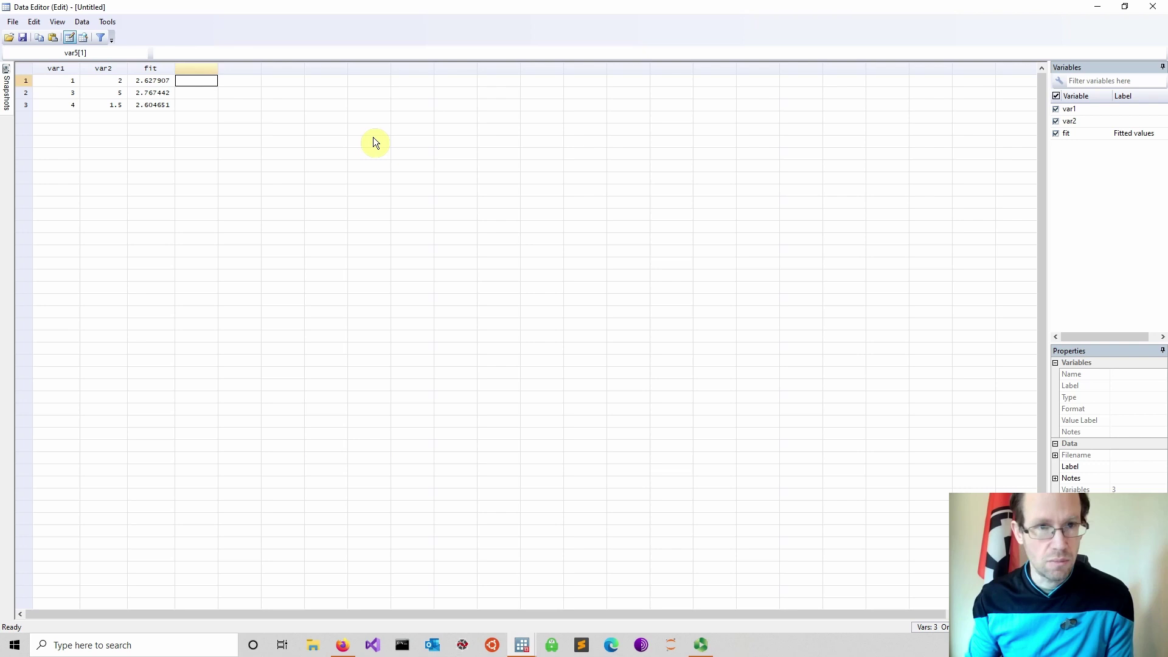
key("Return")
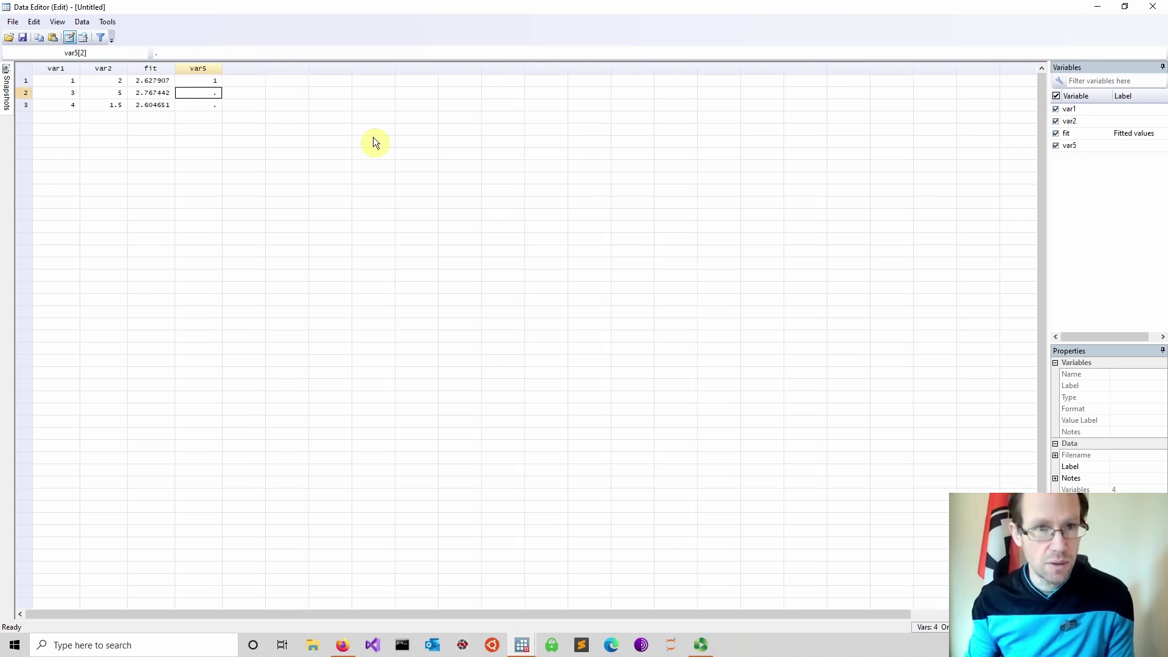
type("3")
key("Return")
type("4")
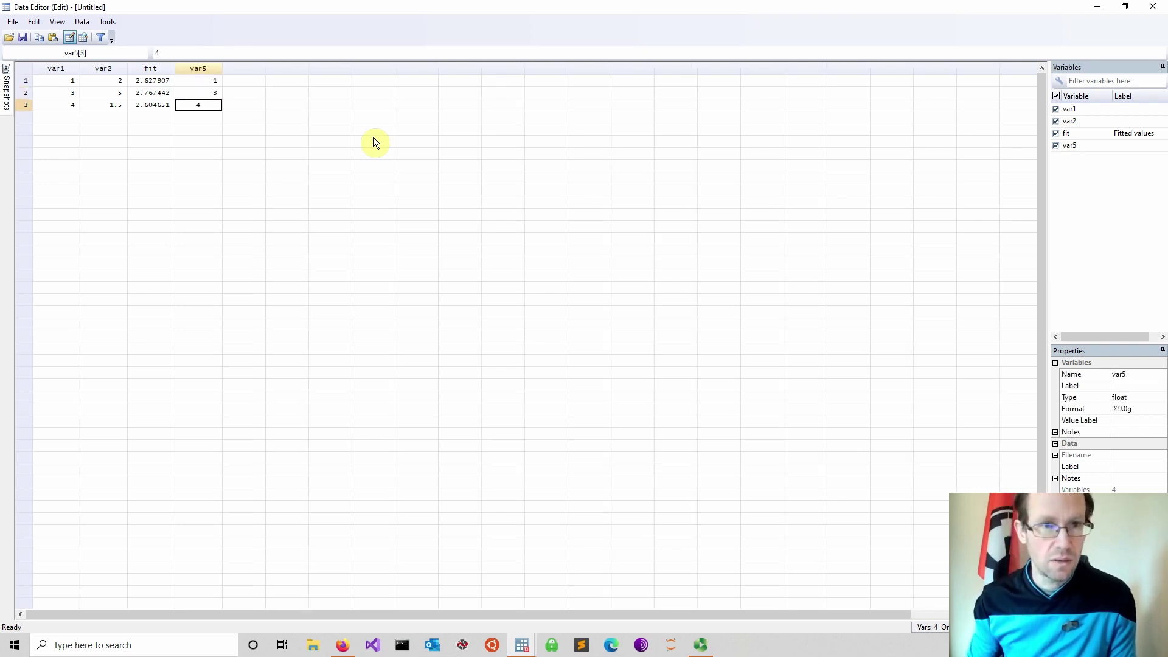
key("Return")
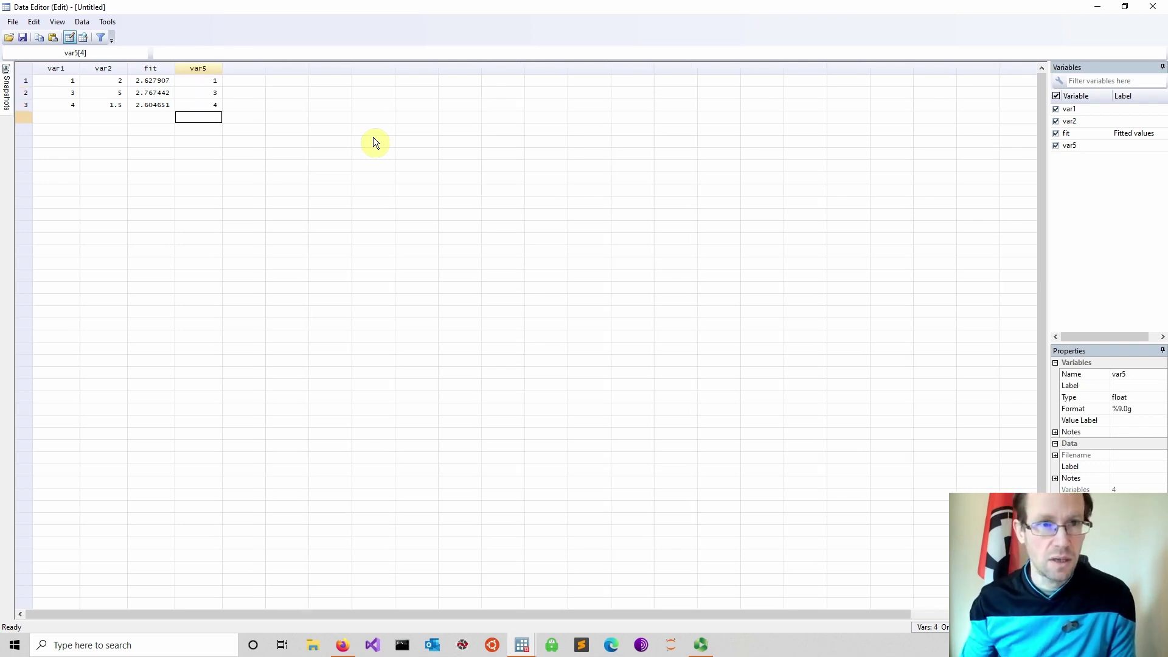
left_click(1154, 8)
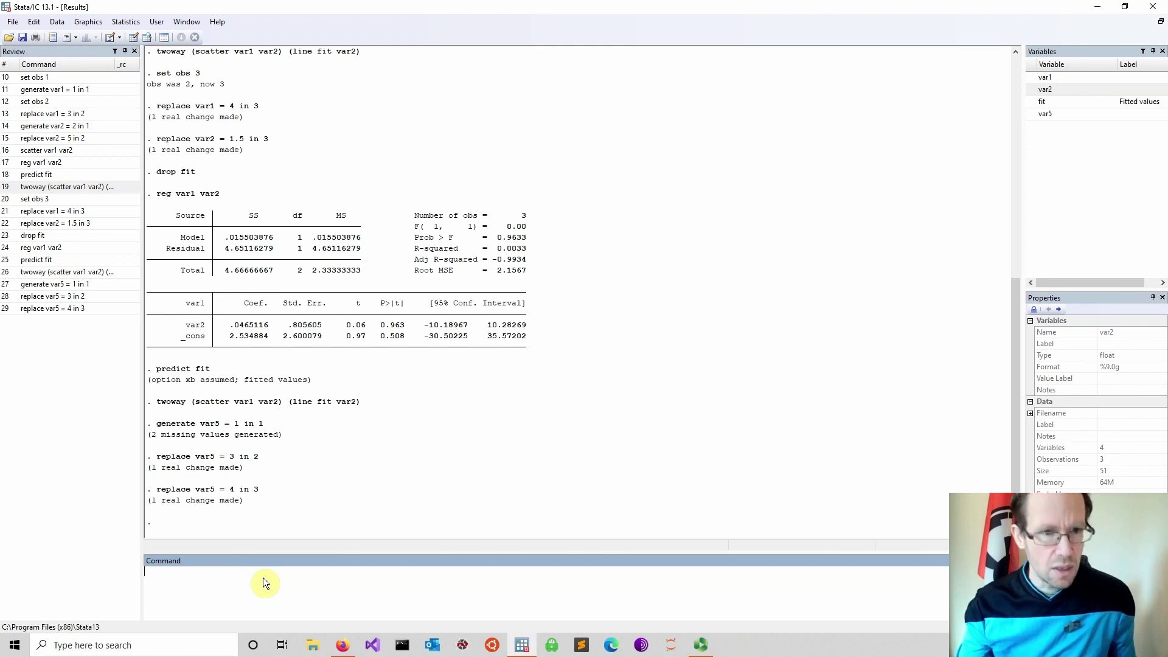
Step: Run a regression of var1 on var2 and var5 by extending the earlier regression command
left_click(65, 247)
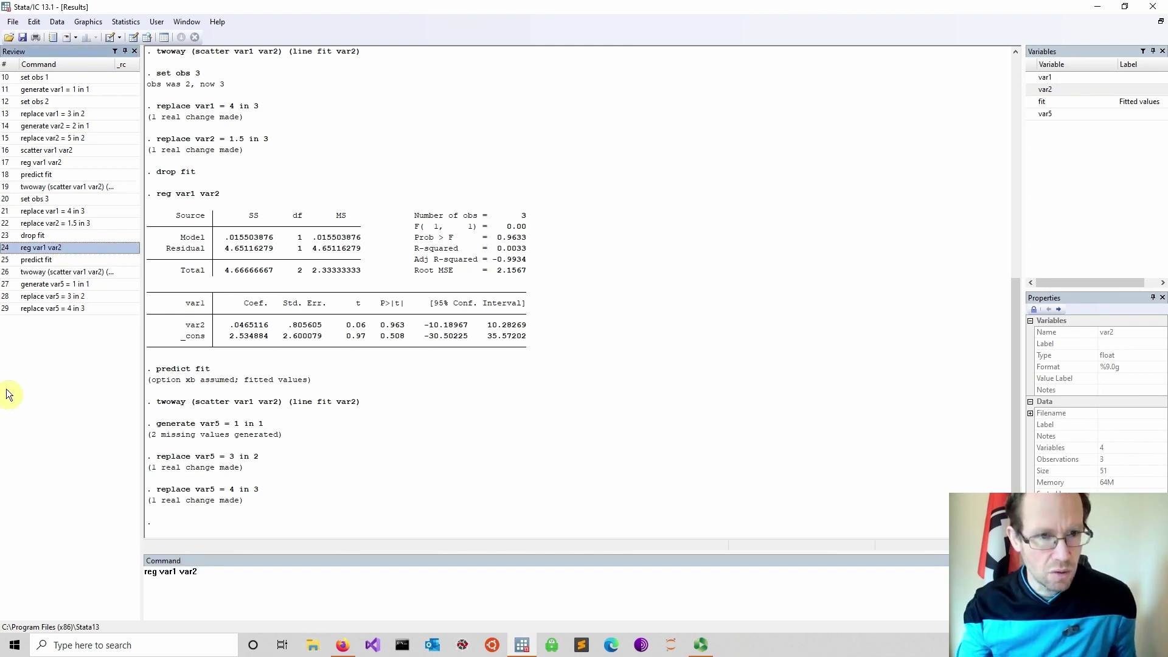
left_click(219, 579)
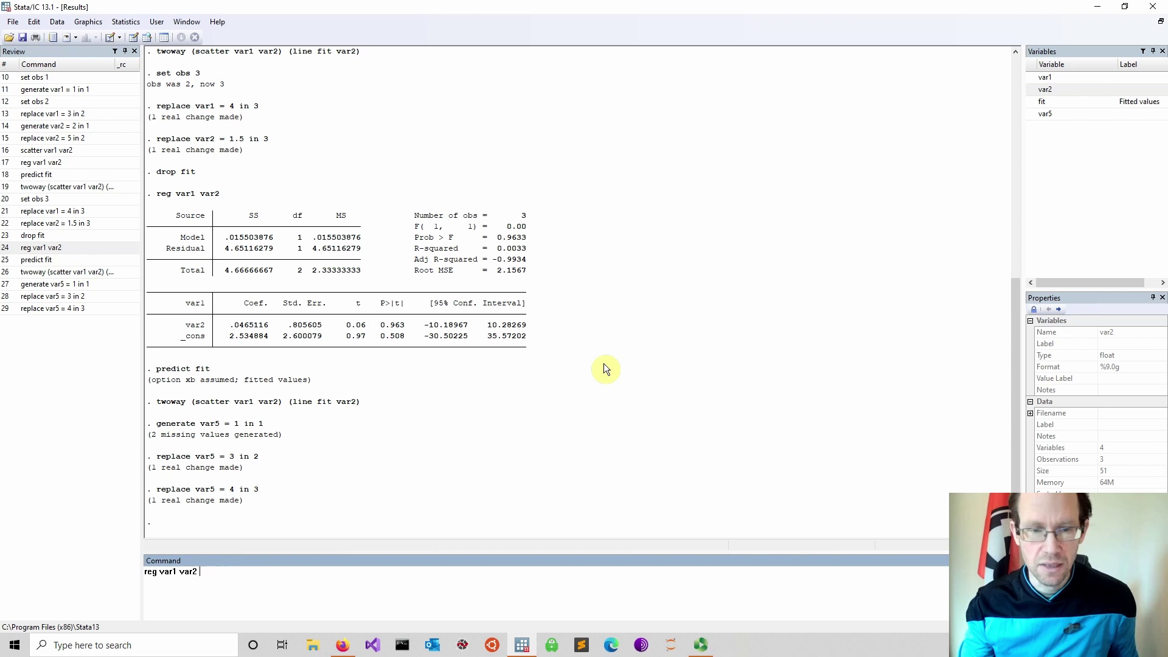
left_click(1029, 114)
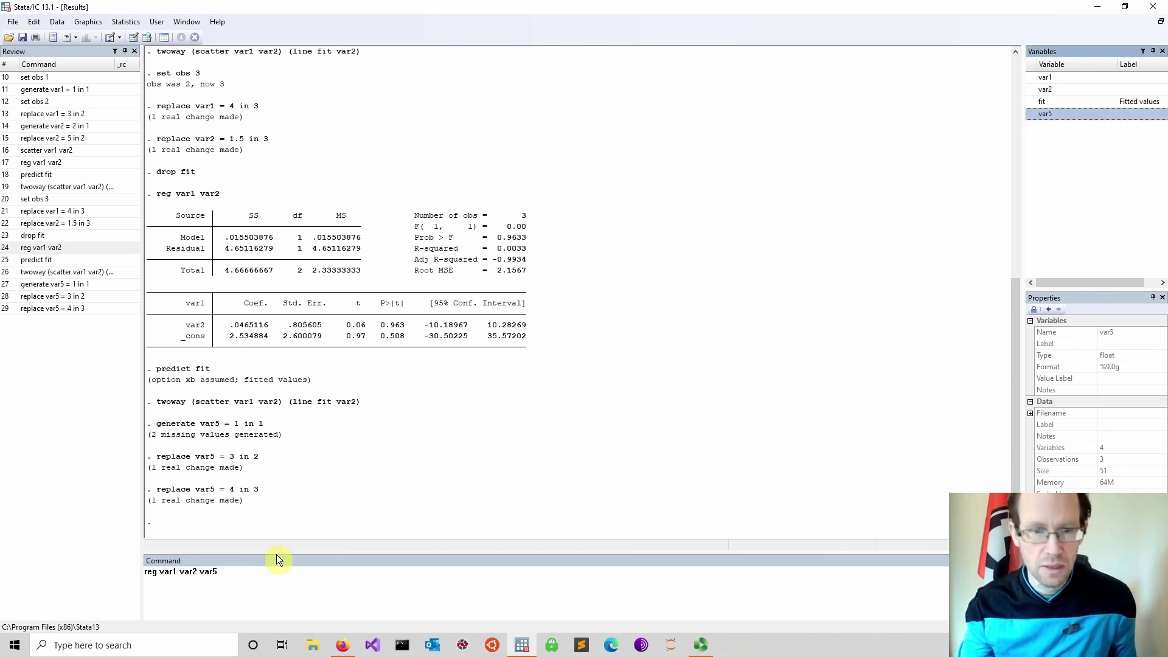
left_click(240, 570)
key("Return")
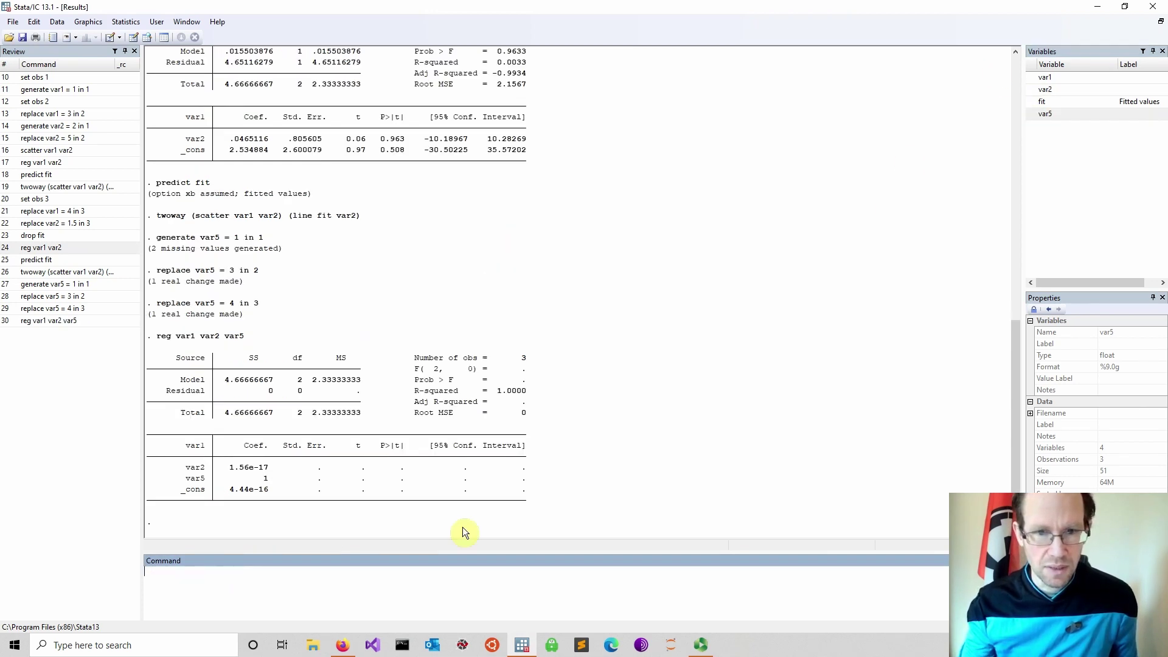
Step: Compare the R-squared rows of the regression with var2 and var5 and the earlier one with var2 alone
left_click_drag(406, 390, 549, 392)
scroll(548, 390, "up", 3)
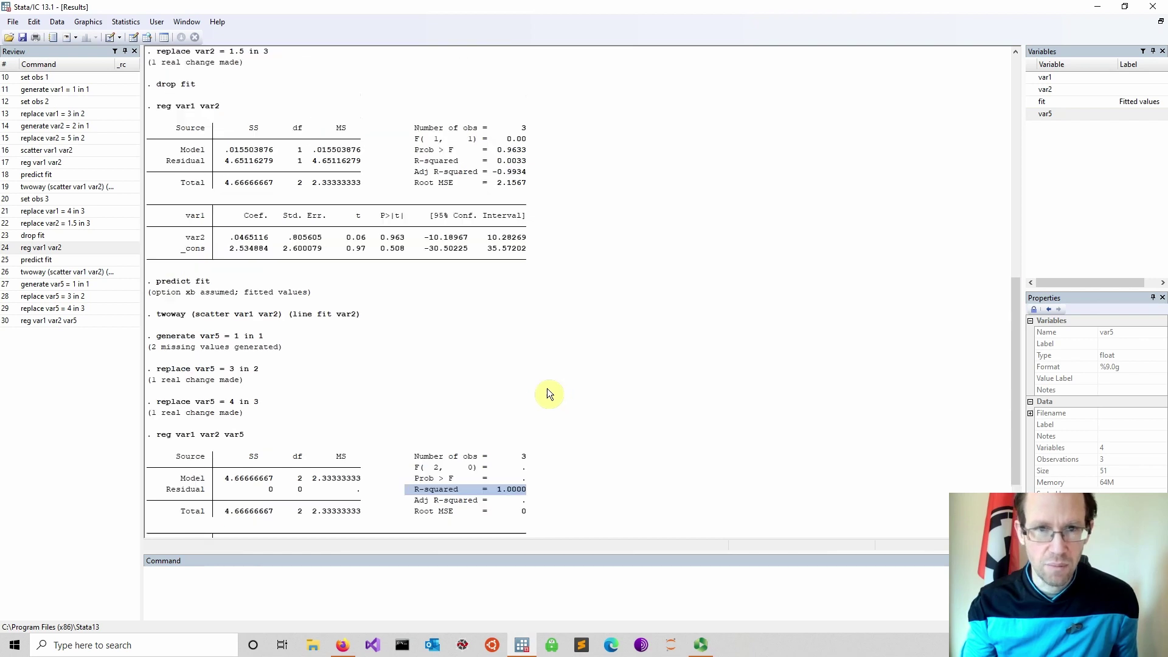
left_click_drag(406, 162, 527, 169)
scroll(494, 261, "down", 3)
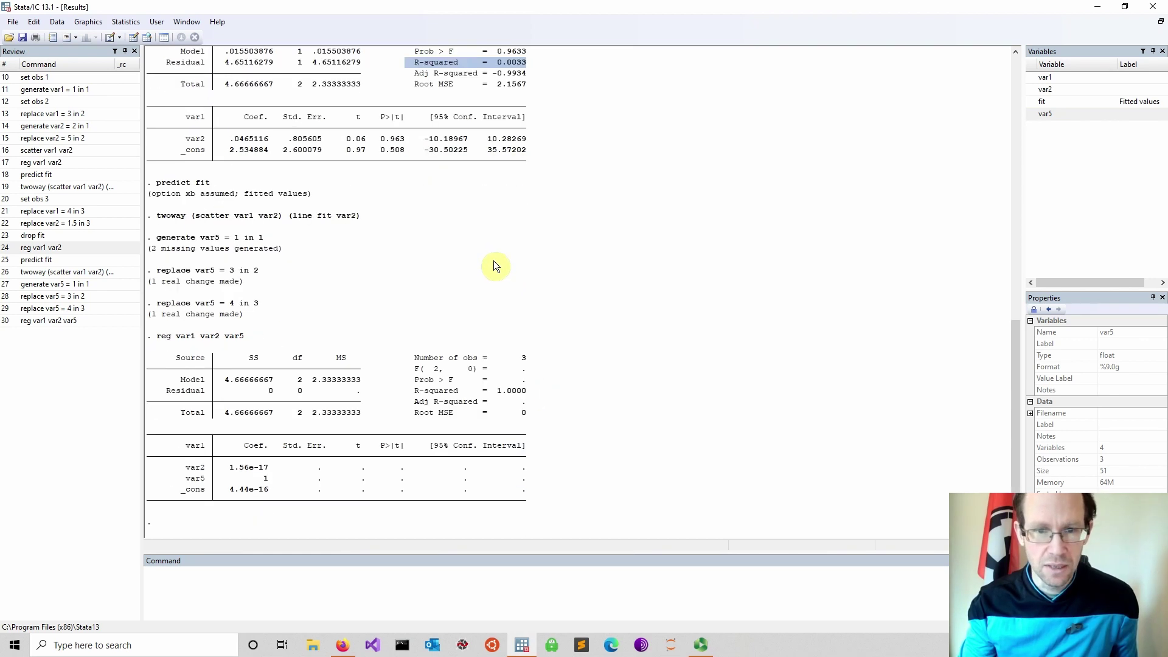
left_click_drag(410, 390, 527, 393)
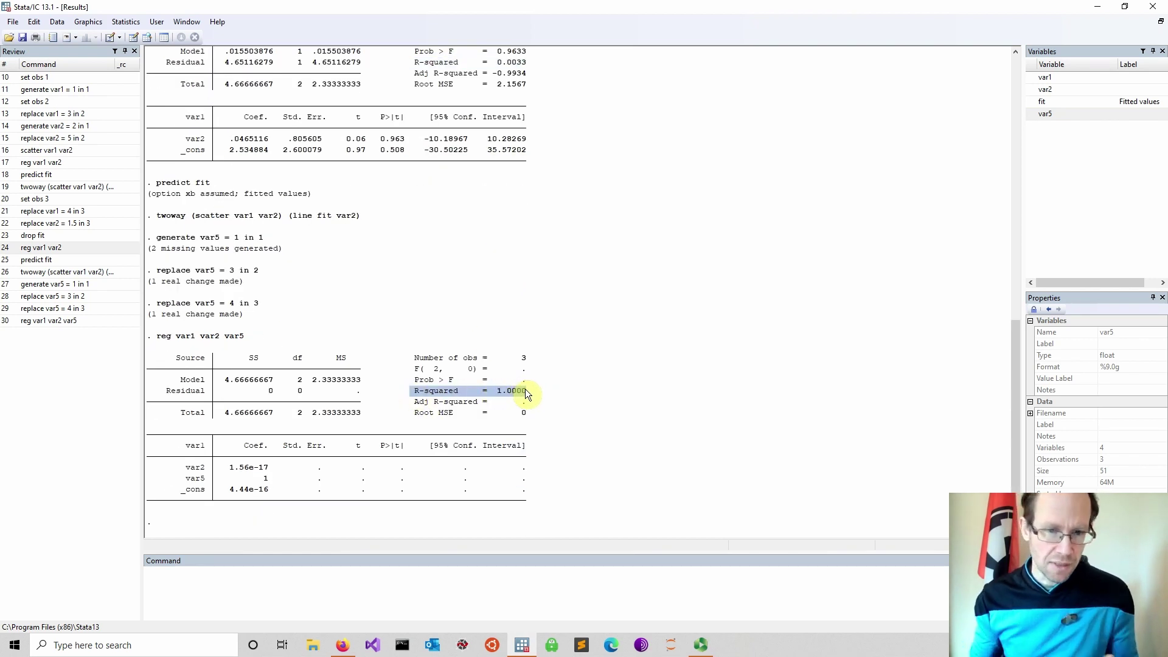